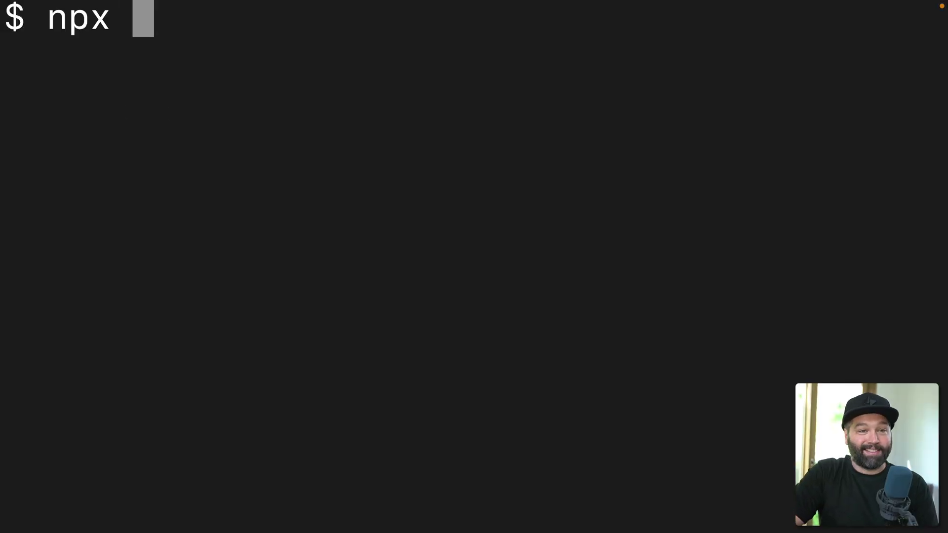
text(create-next-)
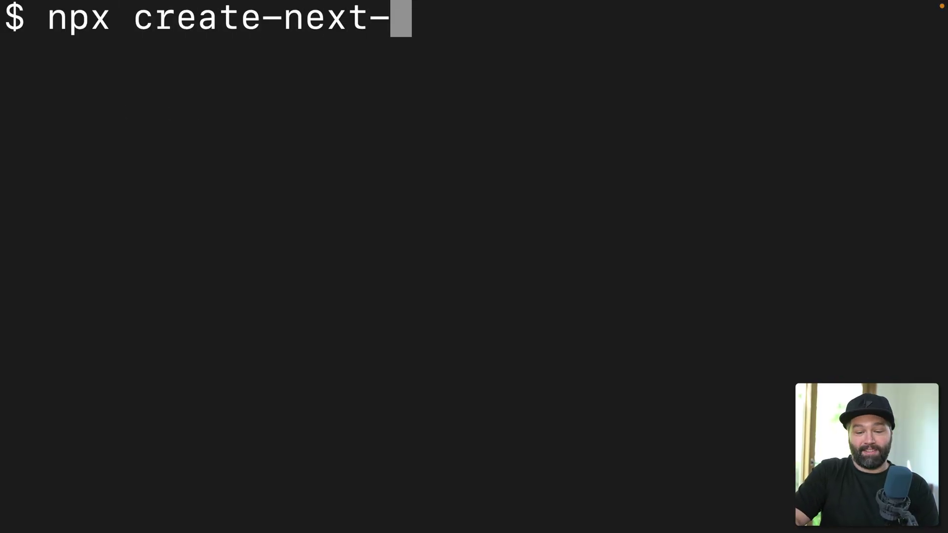
text(app -e)
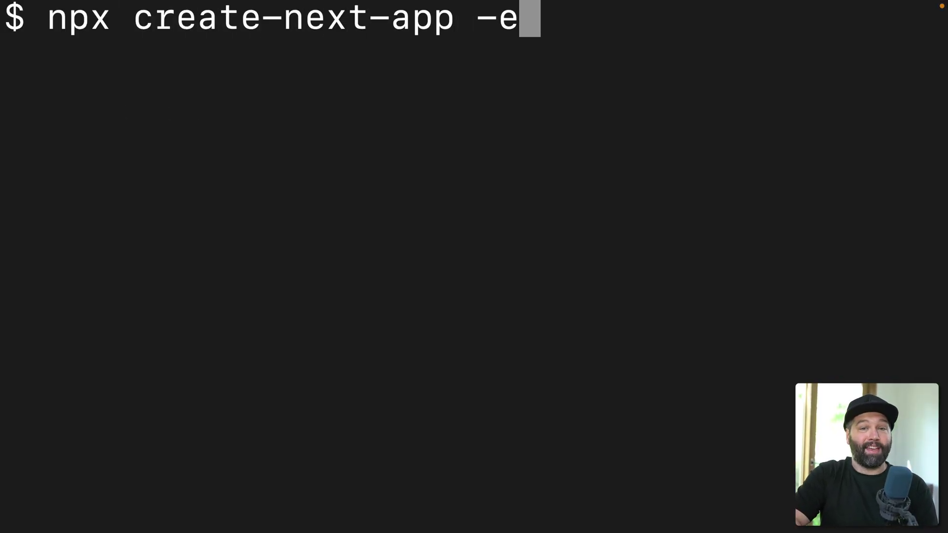
text( with-supa)
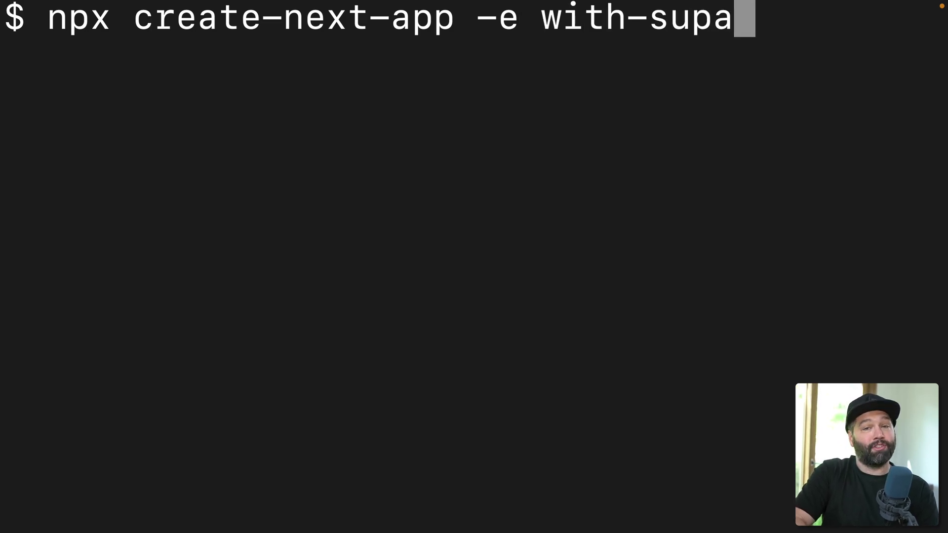
text(base)
Create the notes app from the with-supabase example, cd into it and run code
key(Return)
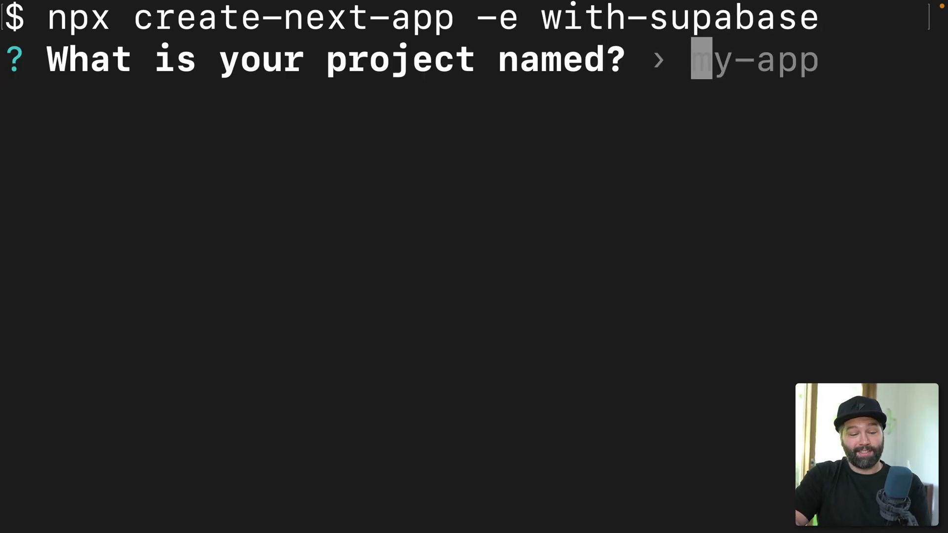
text(notes)
key(Return)
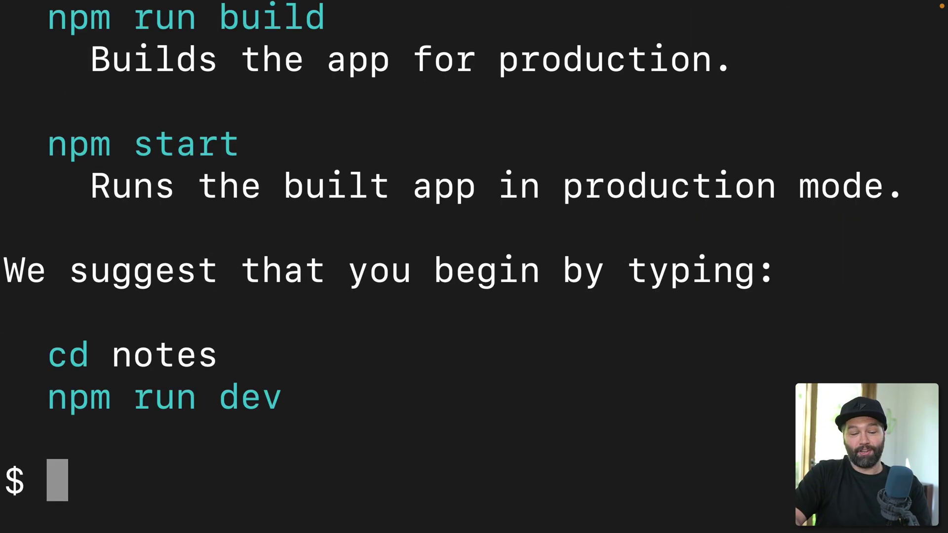
text(cd notes)
key(Return)
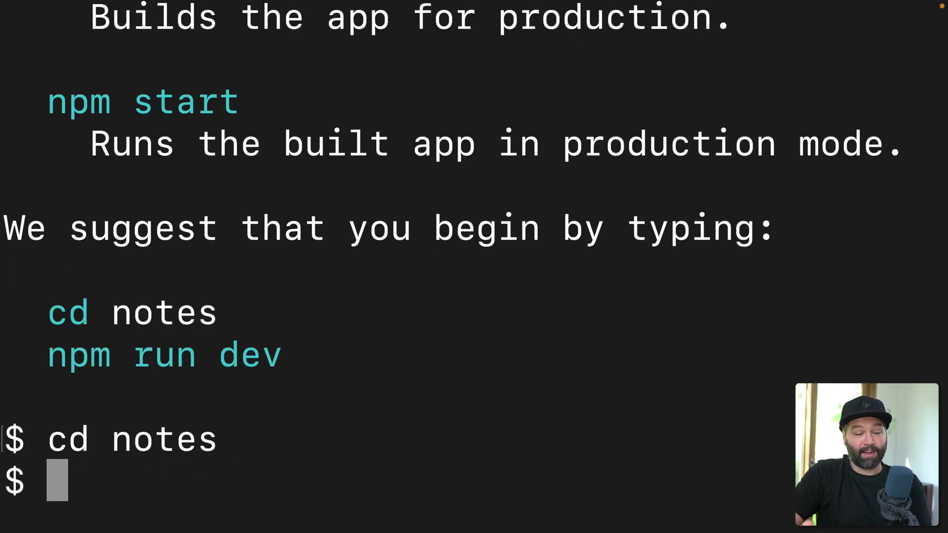
text(code .)
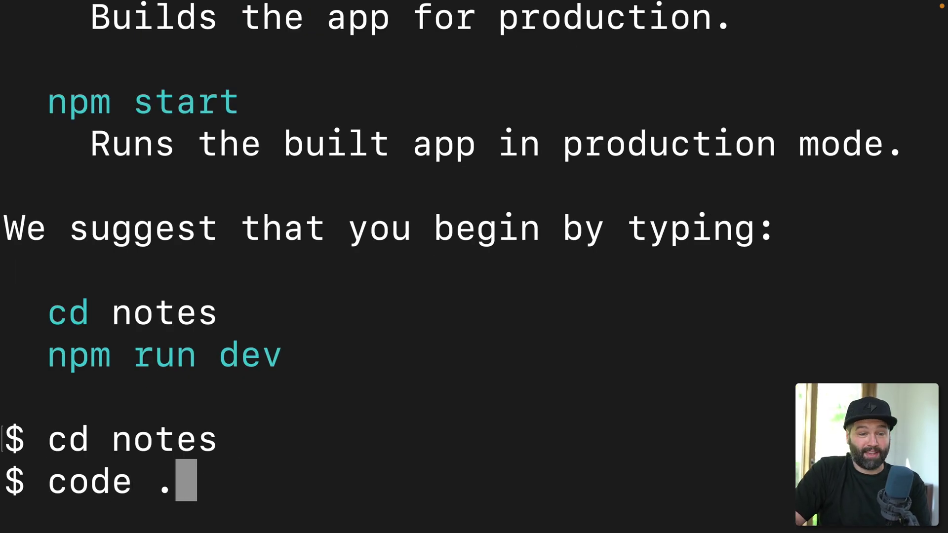
key(Return)
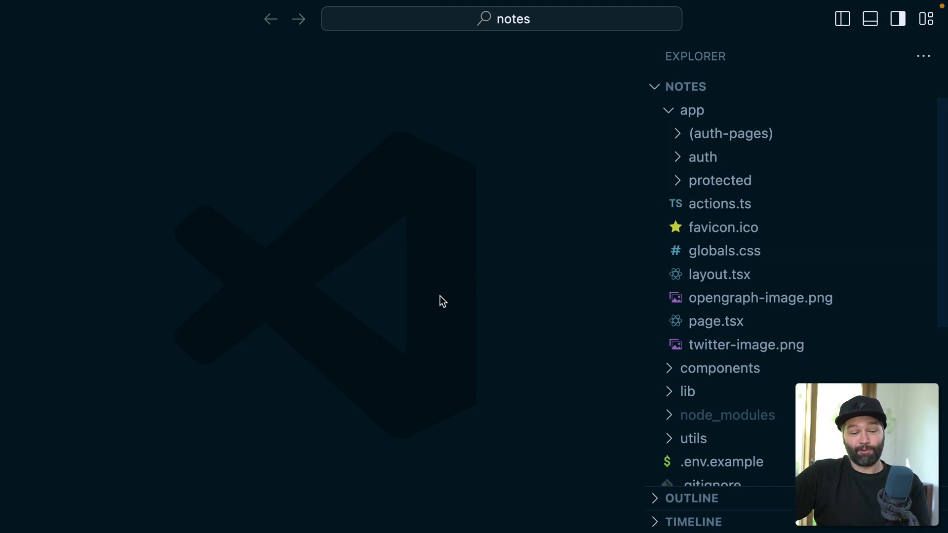
Run npm run dev in the integrated terminal and follow the localhost:3000 link
key(ctrl+b)
key(ctrl+grave)
text(n)
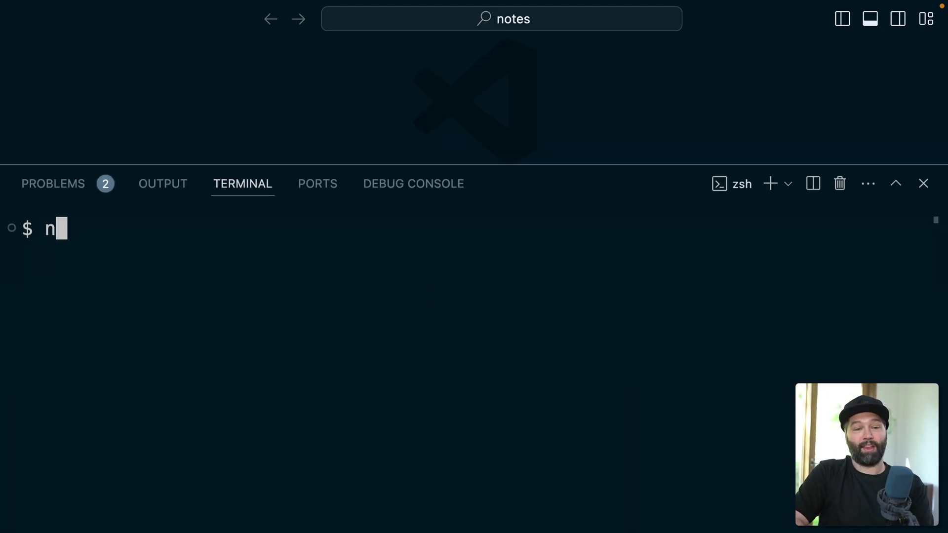
text(pm run dev)
key(Return)
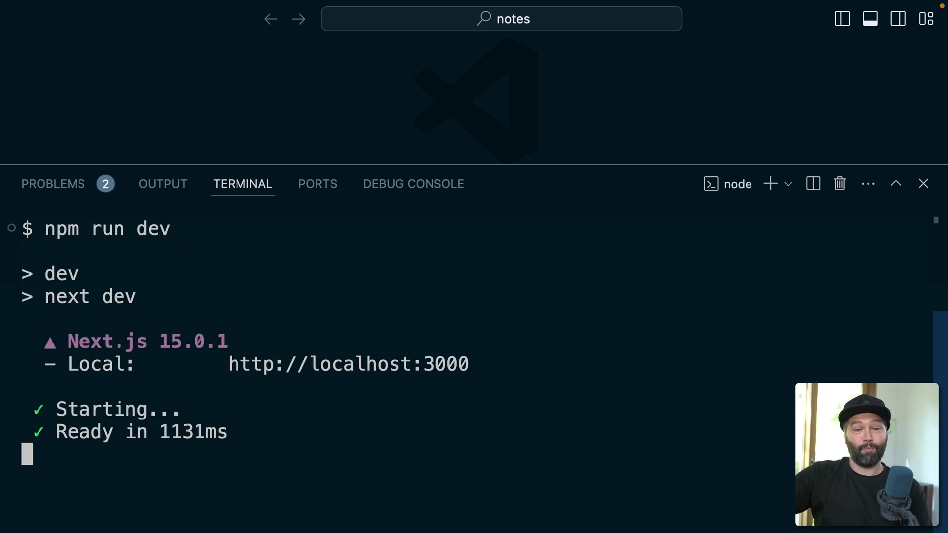
super+click(373, 368)
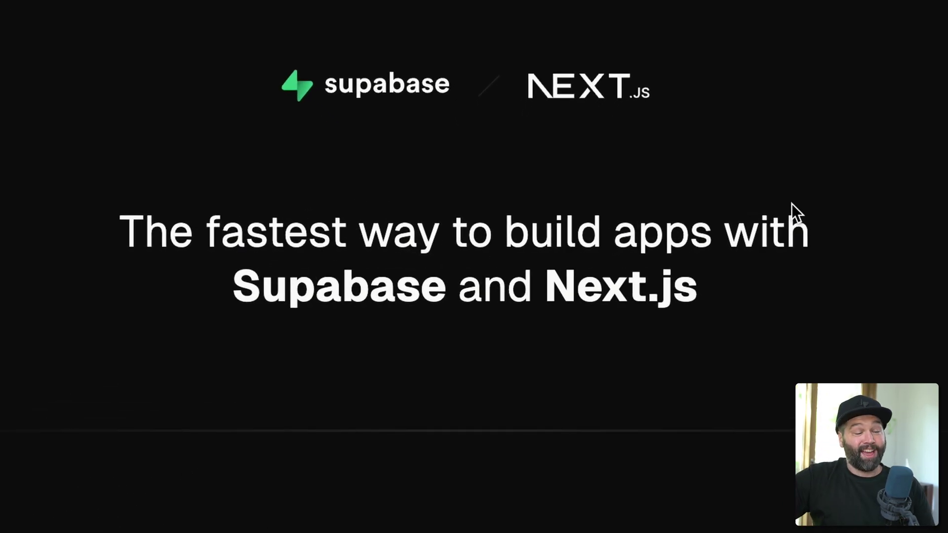
scroll(289, 433, down, 5)
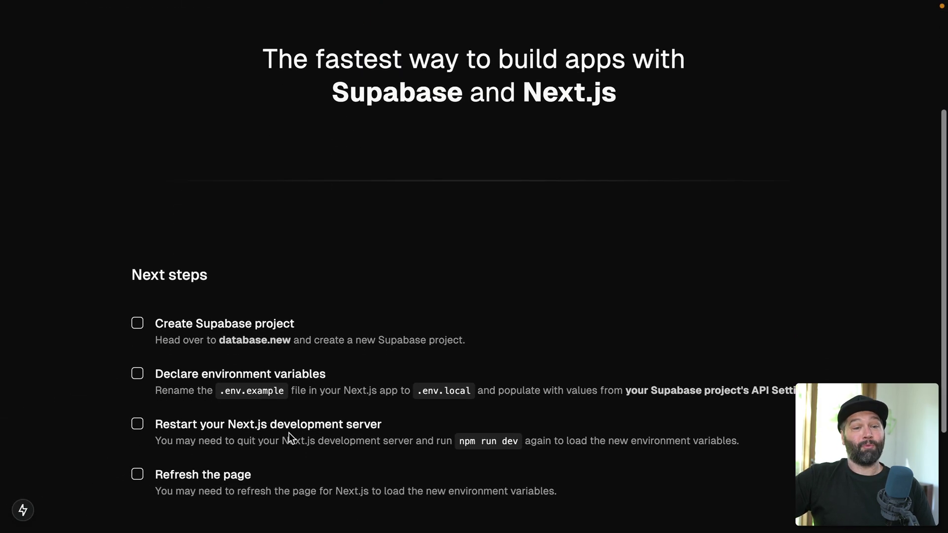
scroll(289, 432, down, 2)
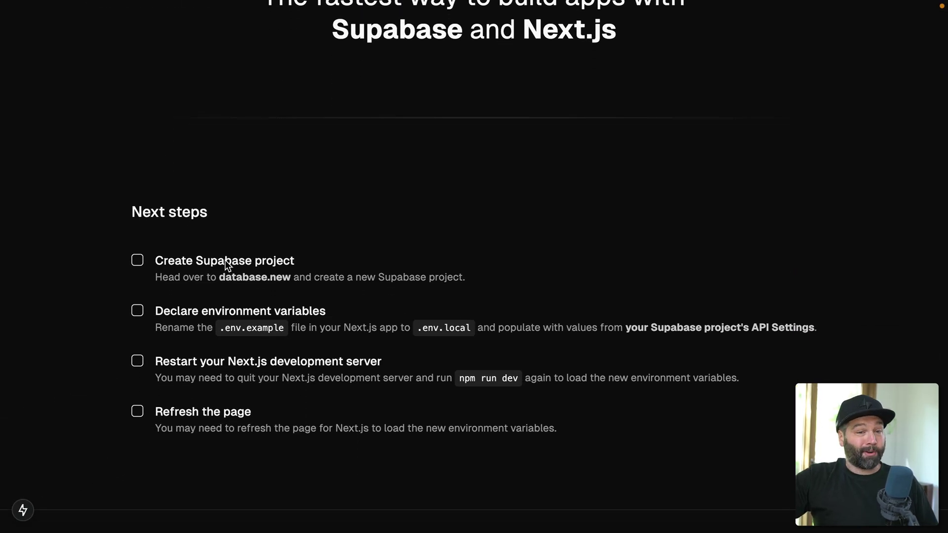
Follow the database.new link from the Next steps checklist
click(233, 282)
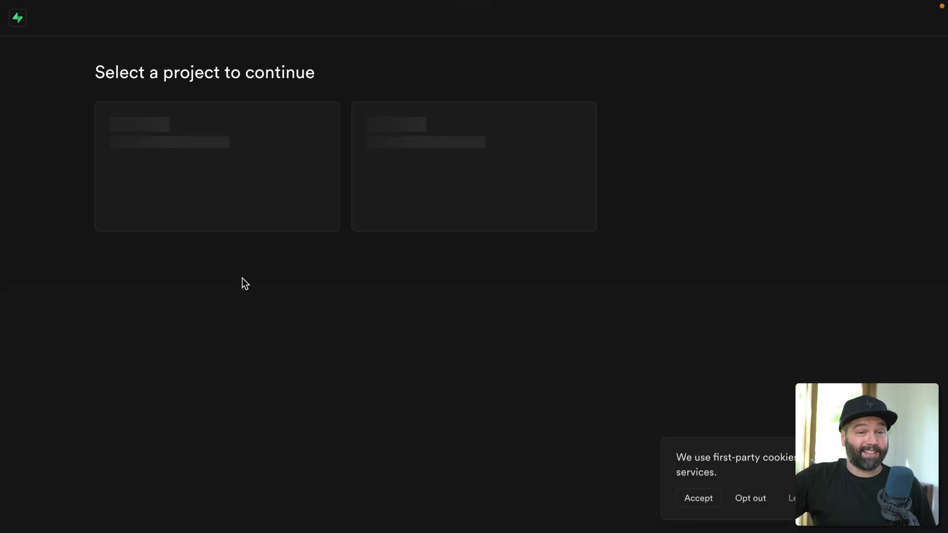
Choose the organization, name the project notes, and generate and copy a strong database password
click(453, 168)
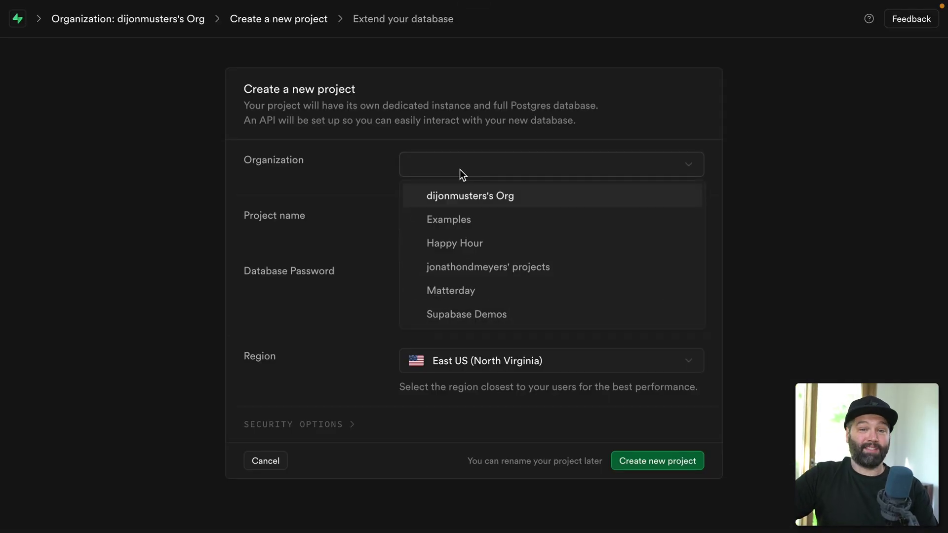
click(492, 195)
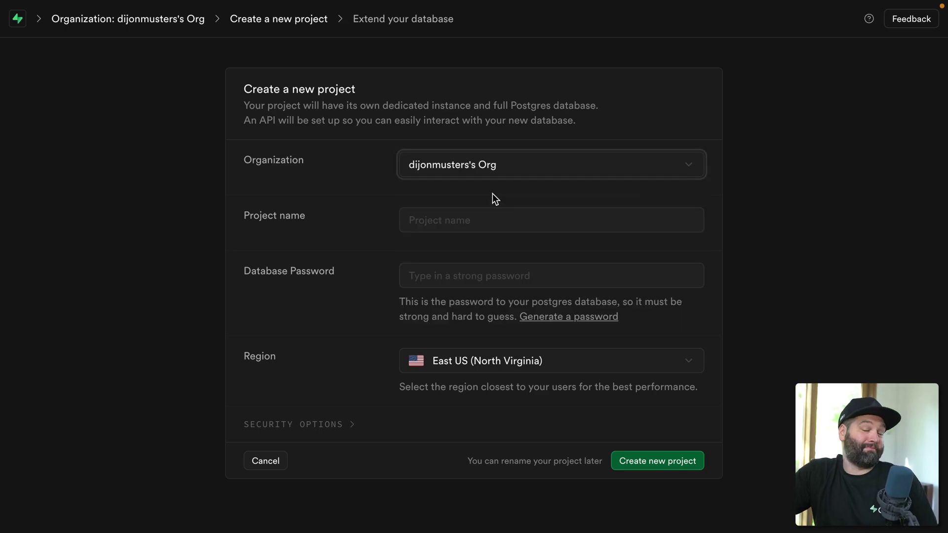
click(447, 218)
text(notes)
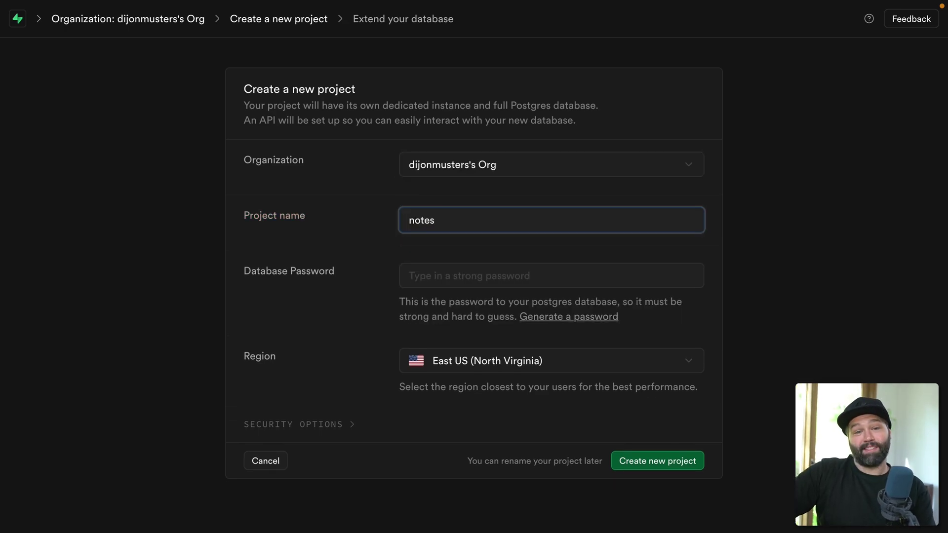
click(565, 319)
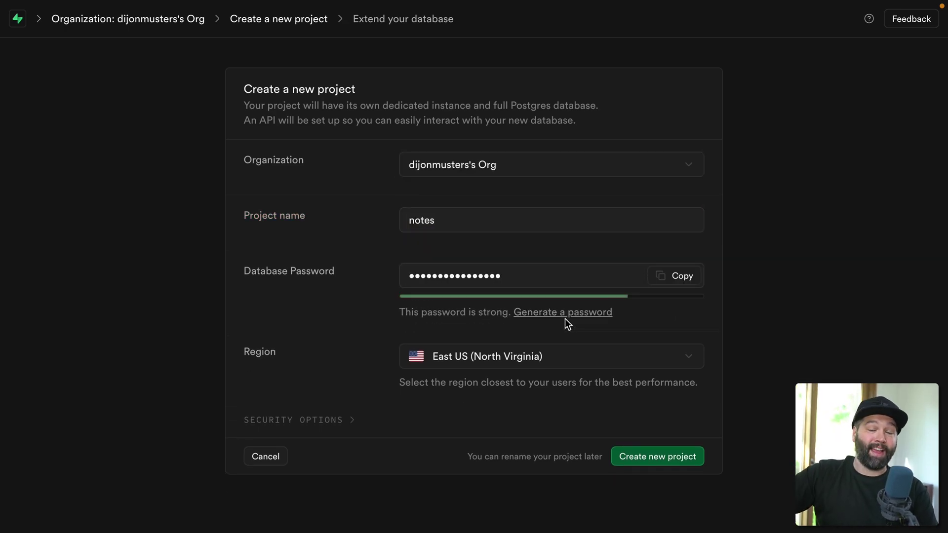
click(672, 282)
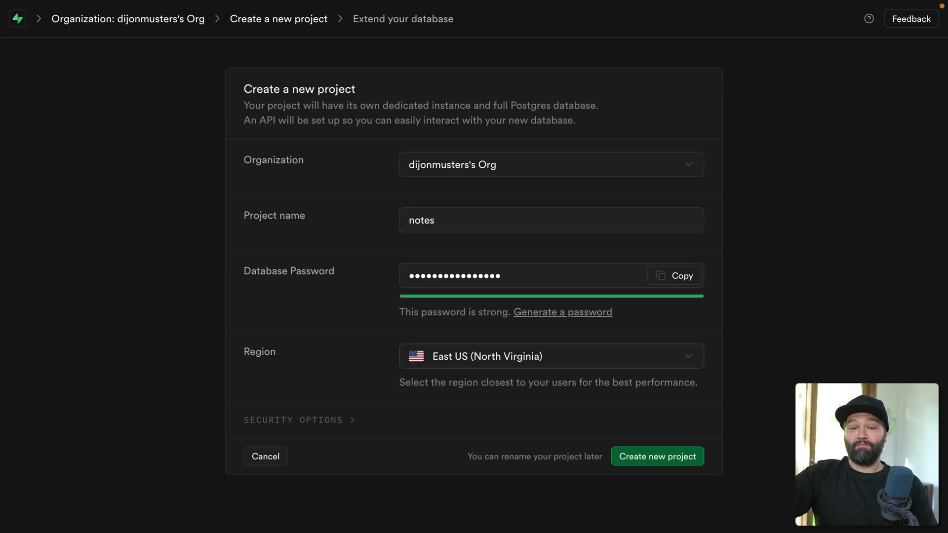
Pick the Oceania (Sydney) region and create the notes project
click(528, 356)
scroll(527, 285, down, 3)
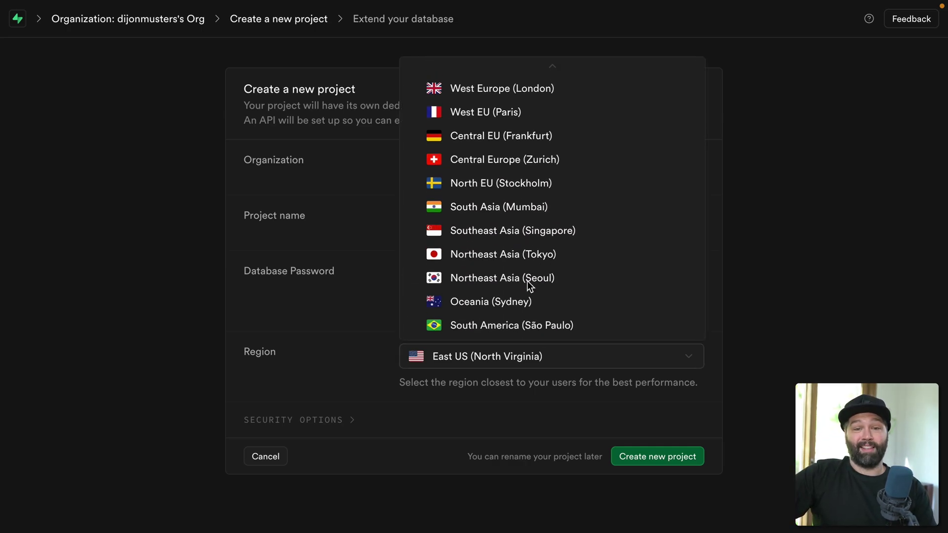
click(485, 300)
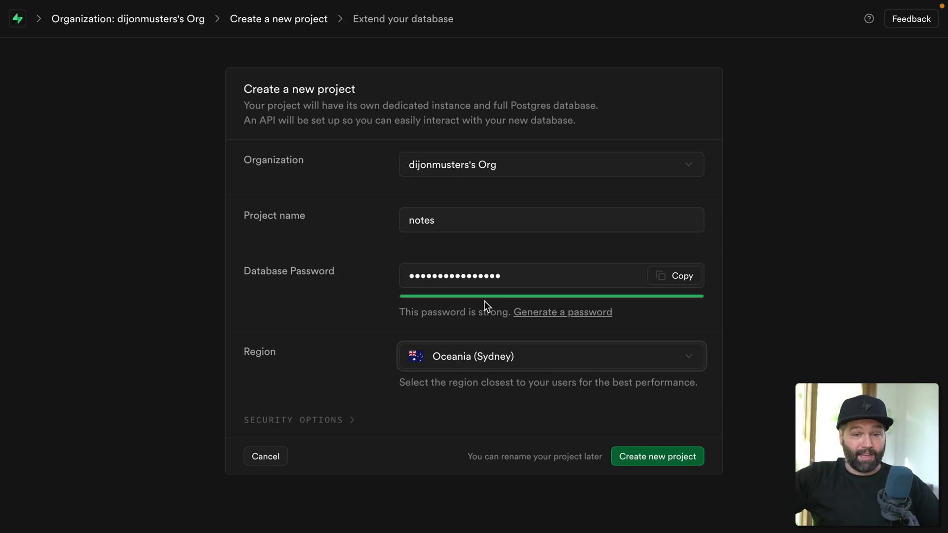
click(617, 456)
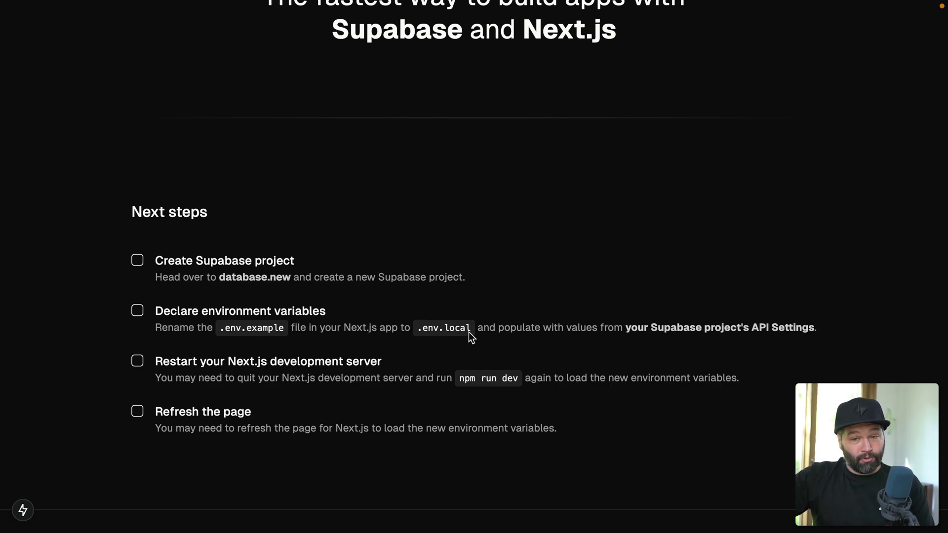
Switch back to the code editor showing the dev server terminal
key(ctrl+Left)
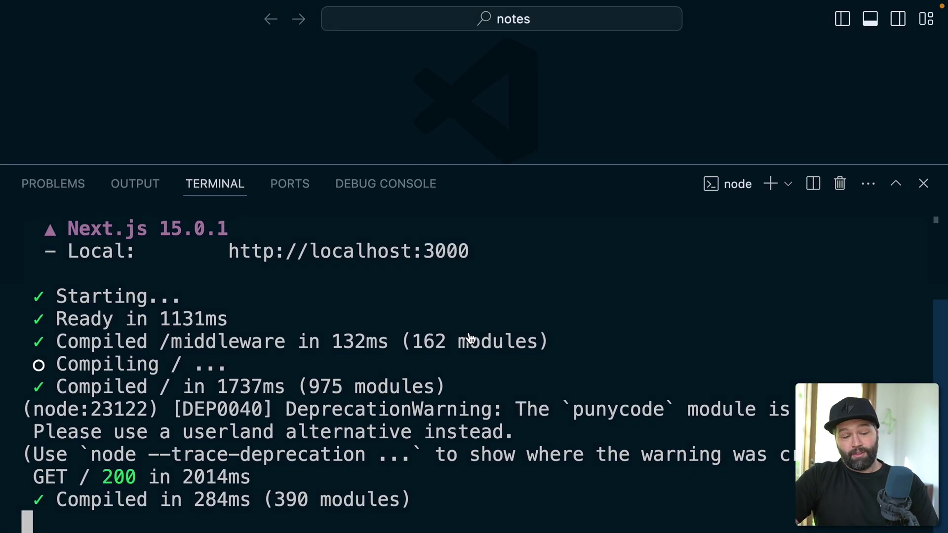
Rename .env.example to .env.local from the Explorer
key(super+j)
key(super+b)
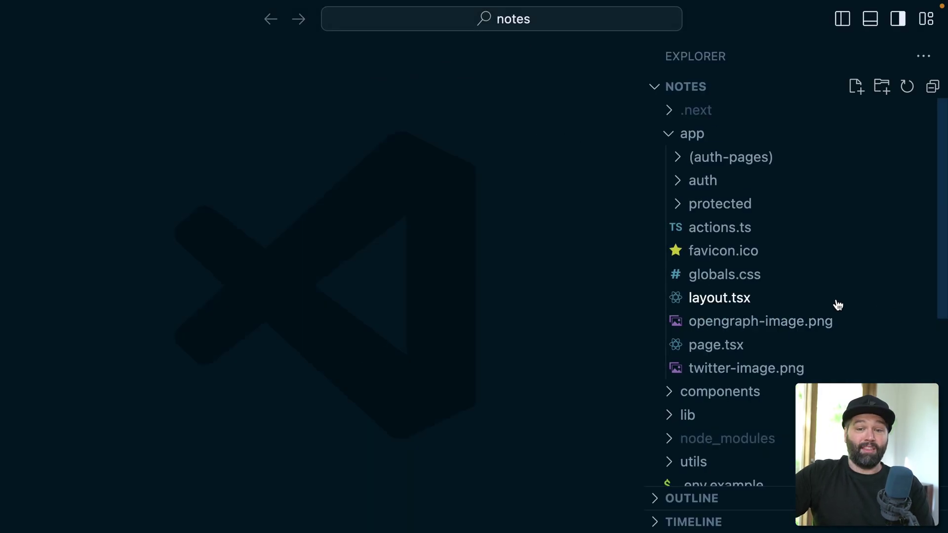
scroll(838, 305, down, 5)
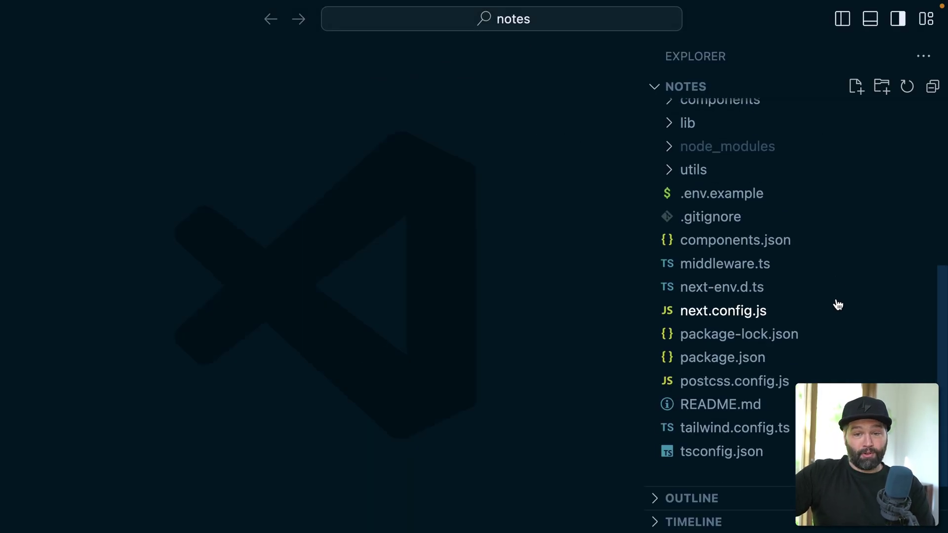
click(730, 194)
key(Return)
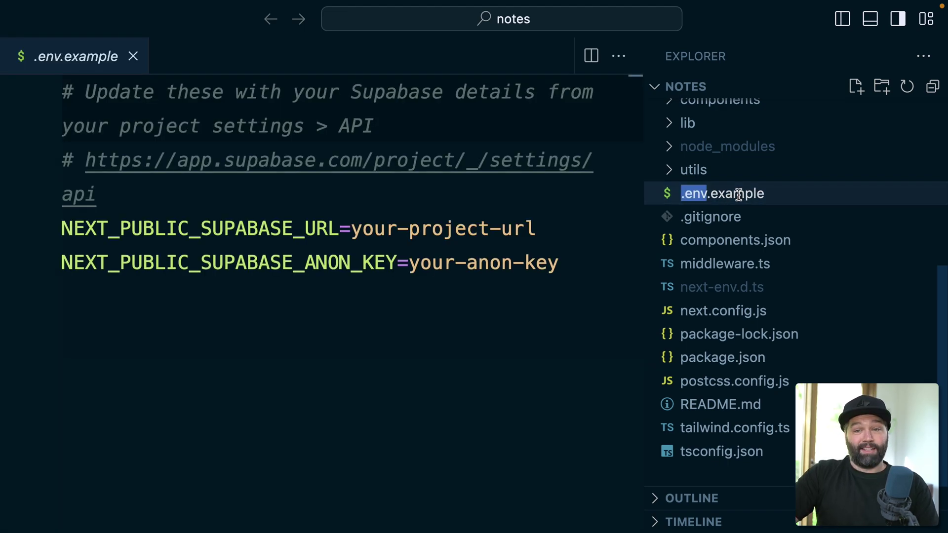
key(Right)
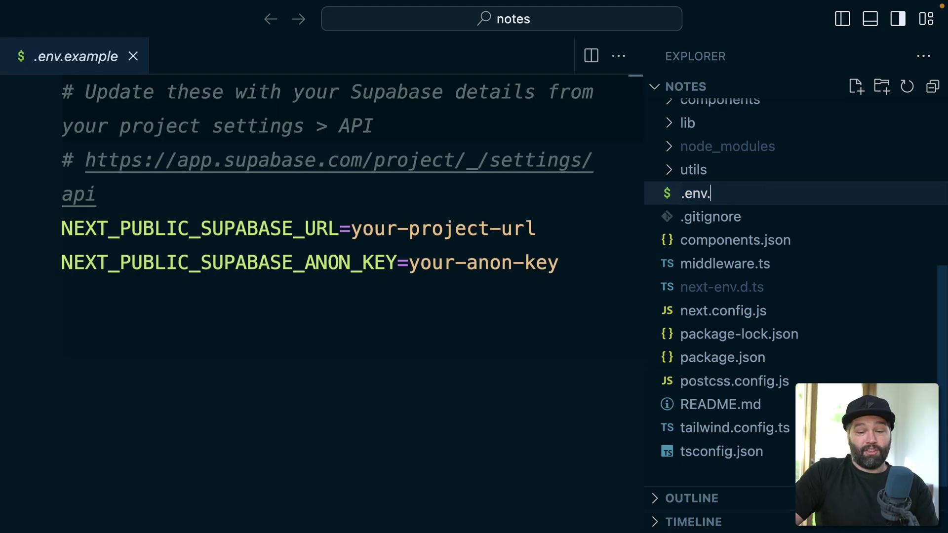
text(cal)
key(Return)
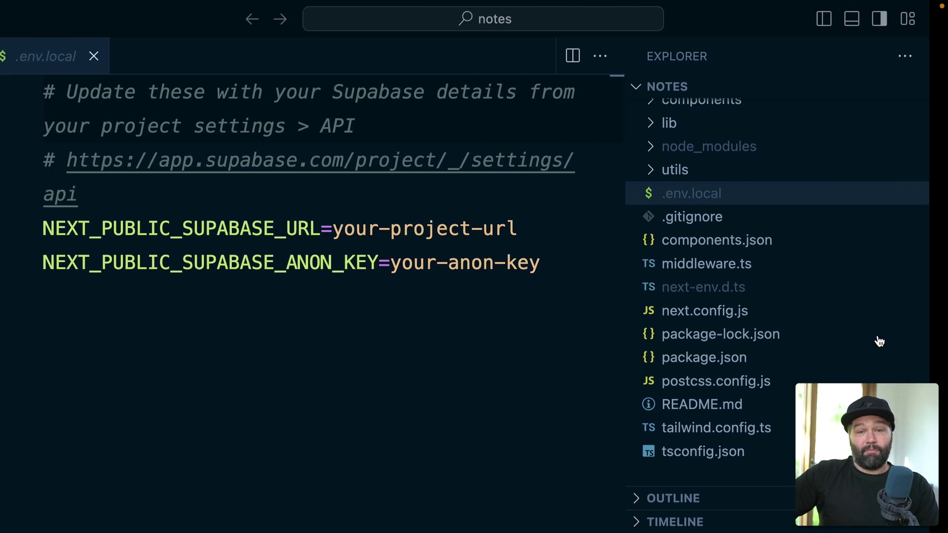
Paste the Supabase anon key and project URL over the placeholders in .env.local and close it
drag(407, 264, 567, 260)
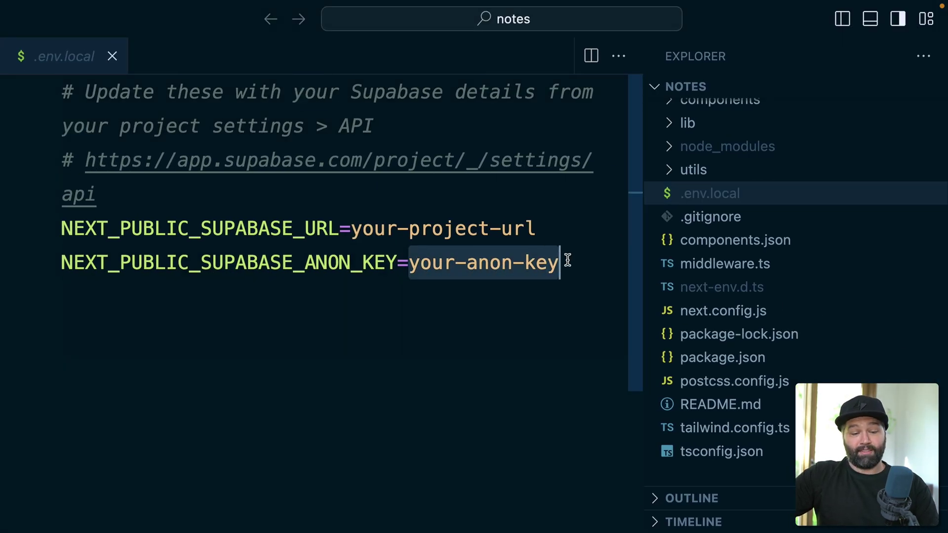
key(ctrl+v)
scroll(568, 266, down, 5)
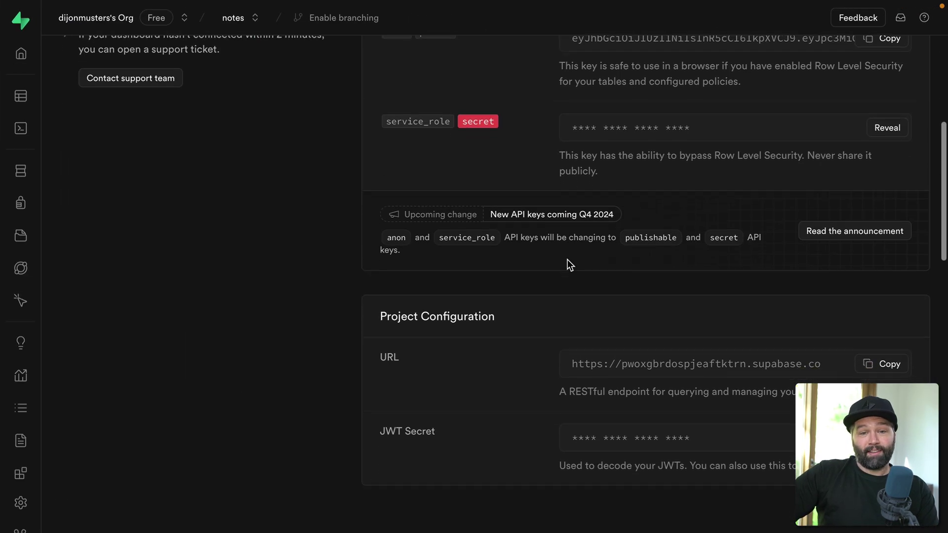
scroll(567, 264, down, 3)
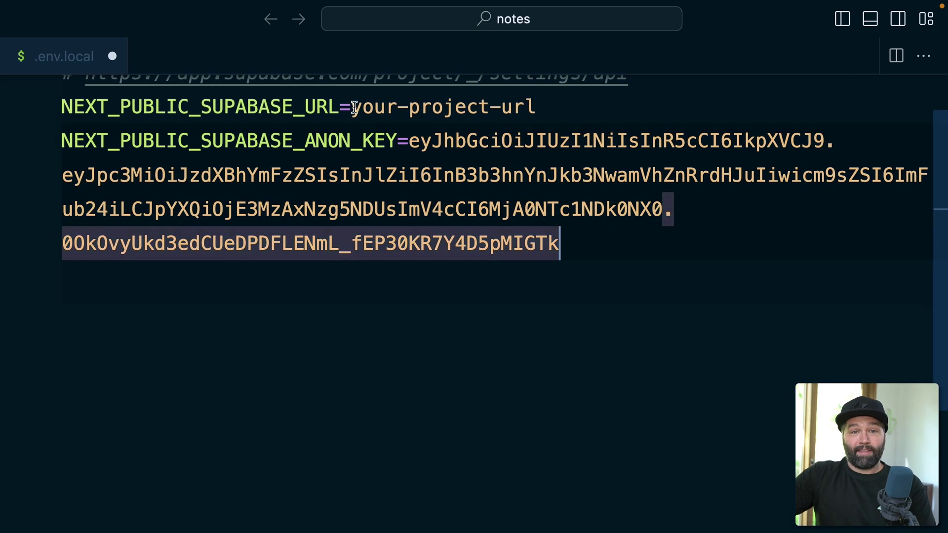
drag(351, 160, 546, 160)
key(ctrl+v)
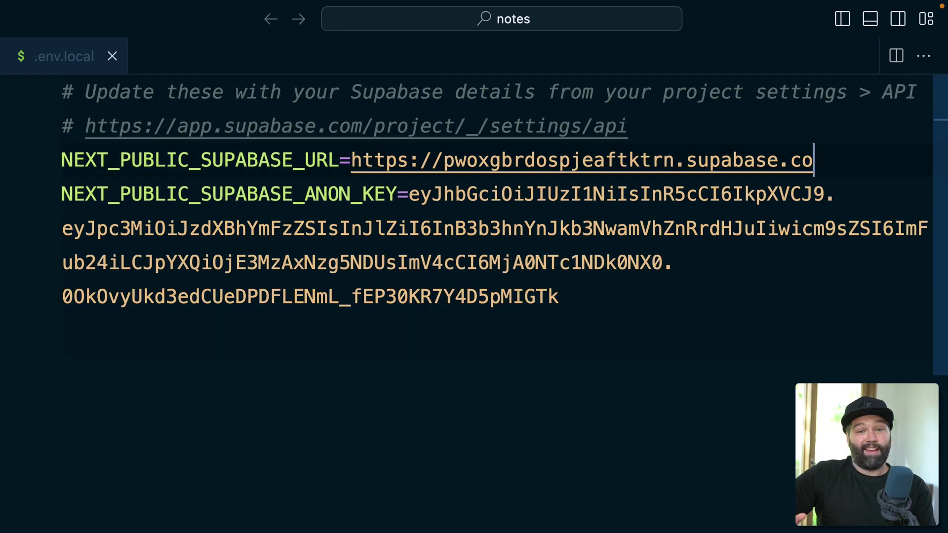
key(ctrl+w)
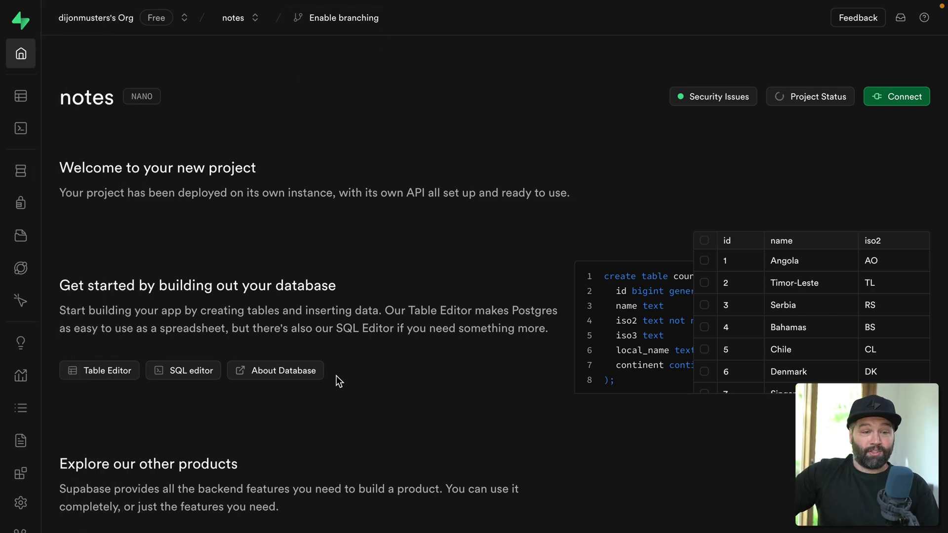
scroll(34, 408, down, 1)
mouse_move(22, 438)
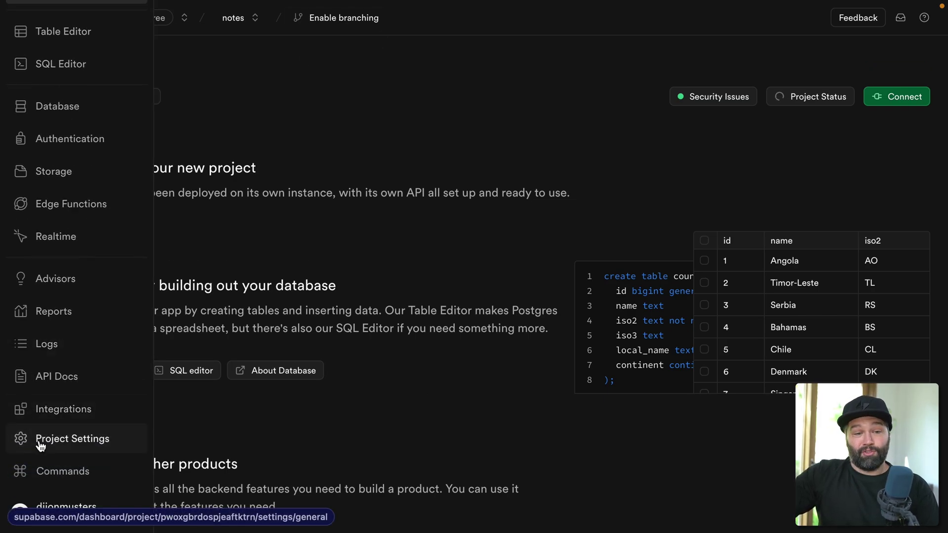
Show the project's API settings with its URL and anon key
click(39, 443)
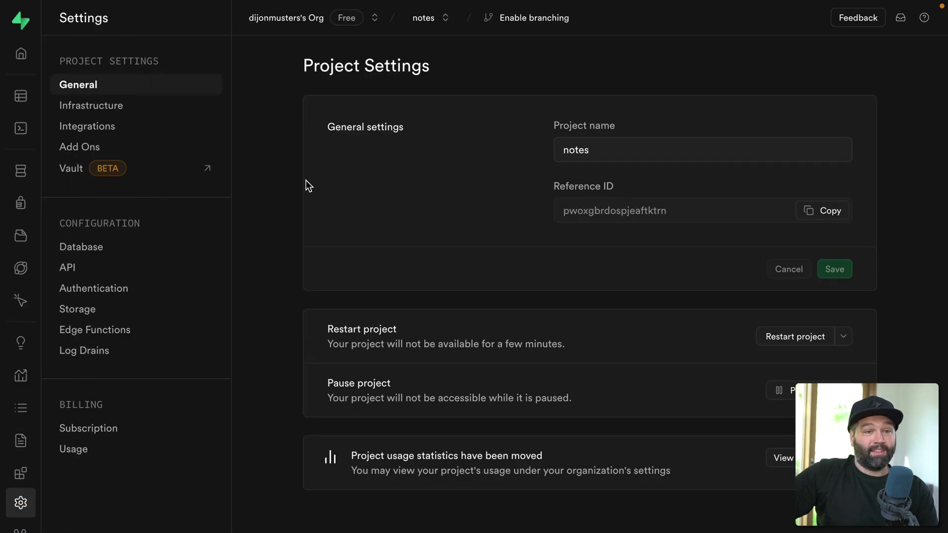
click(67, 268)
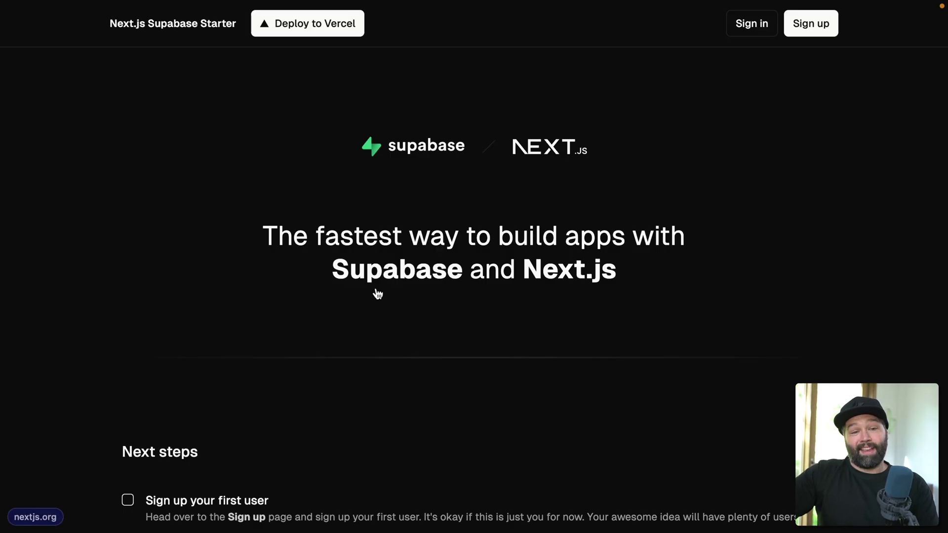
scroll(172, 457, down, 5)
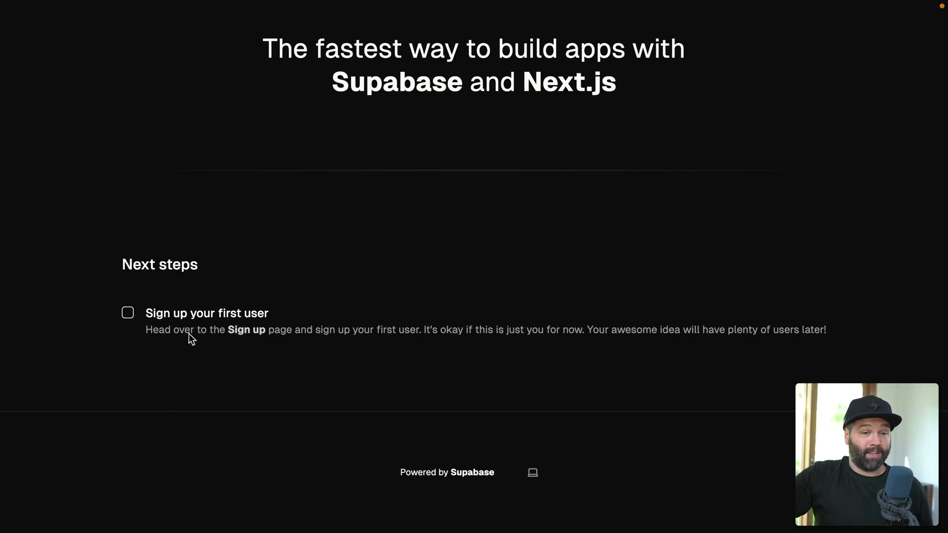
Submit the sign-up form with an email and password; it is rejected as unauthorized
click(244, 331)
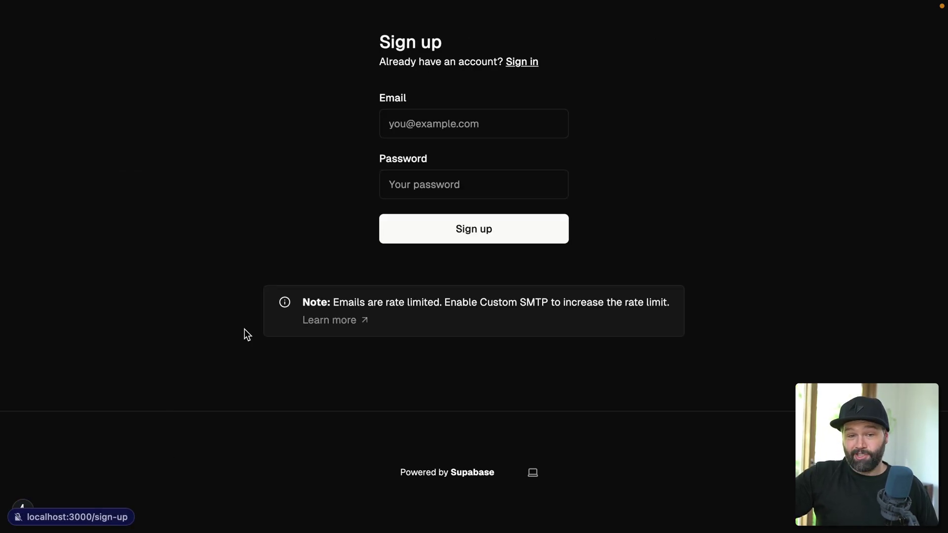
click(417, 135)
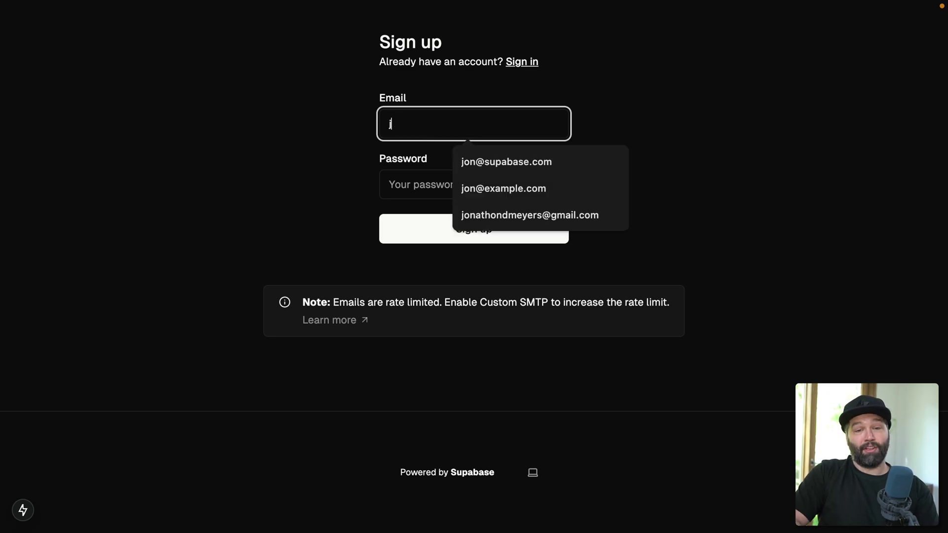
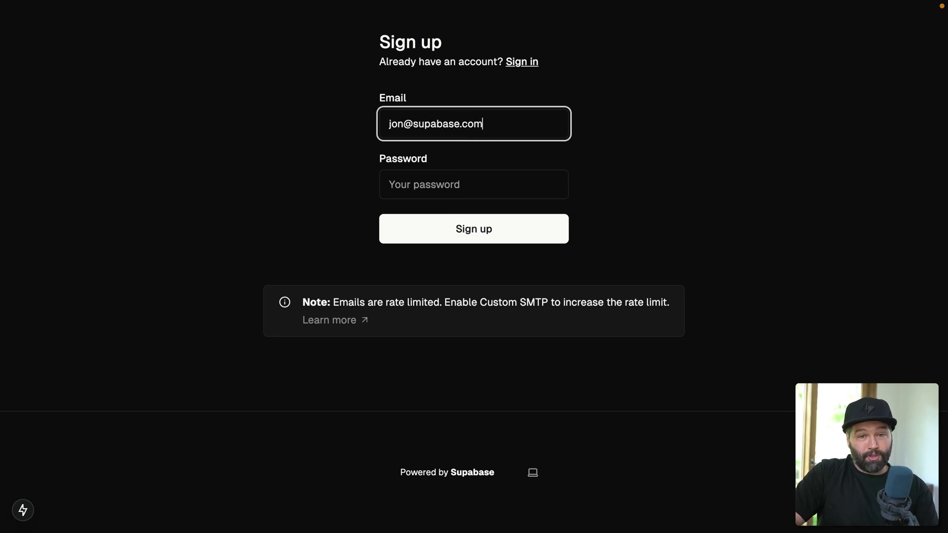
key(Tab)
text(p)
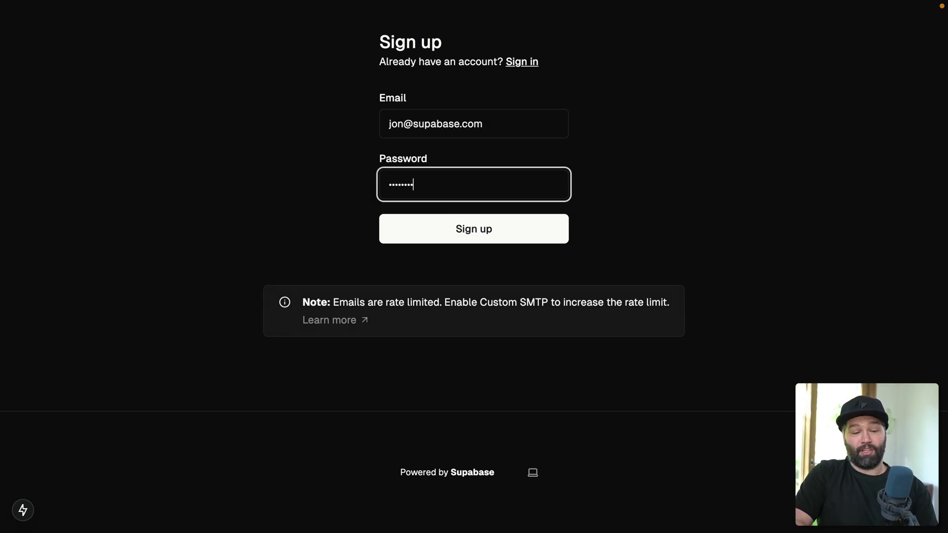
click(454, 230)
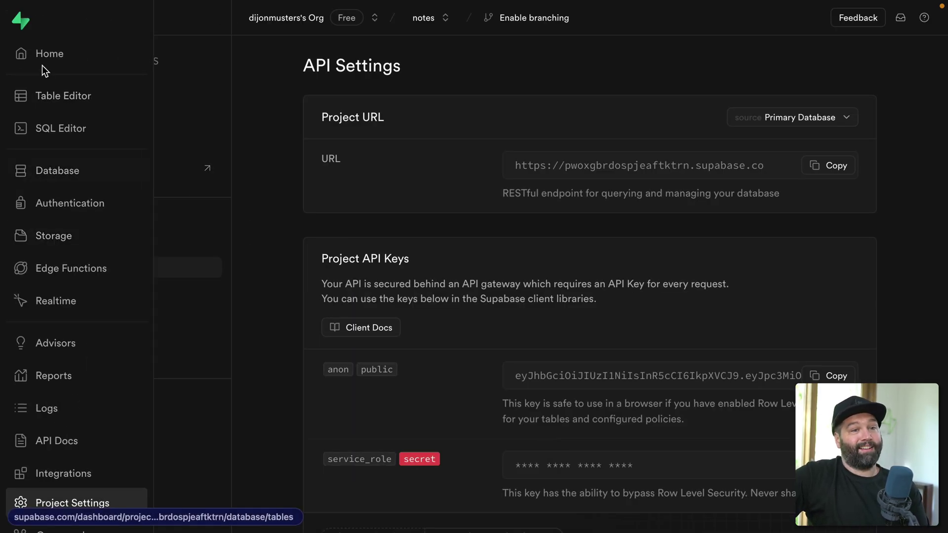
From the organization's Team settings, start inviting a new member
click(20, 21)
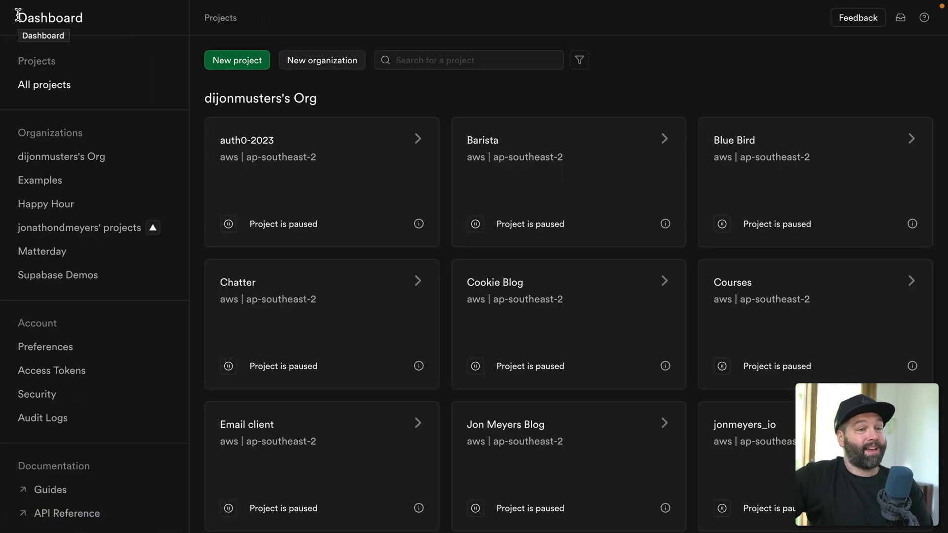
click(77, 165)
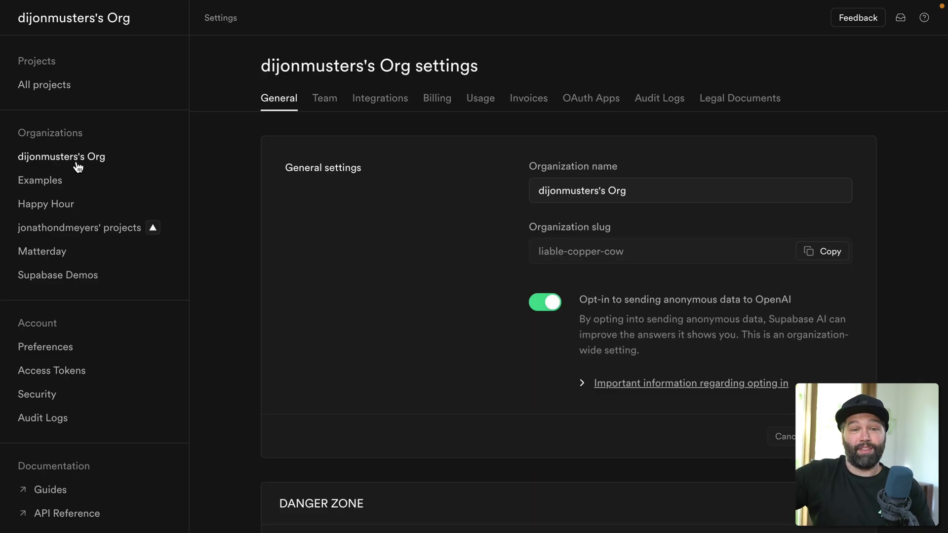
click(320, 101)
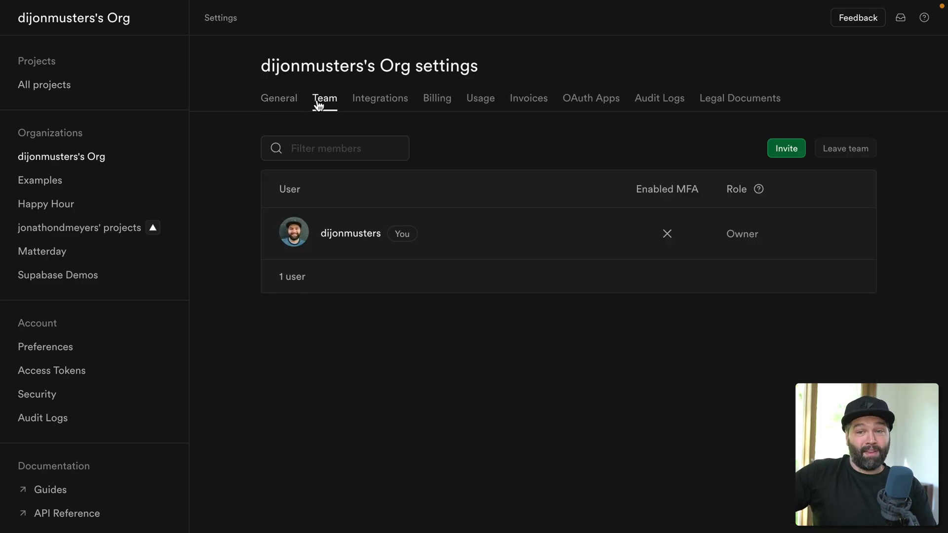
click(769, 152)
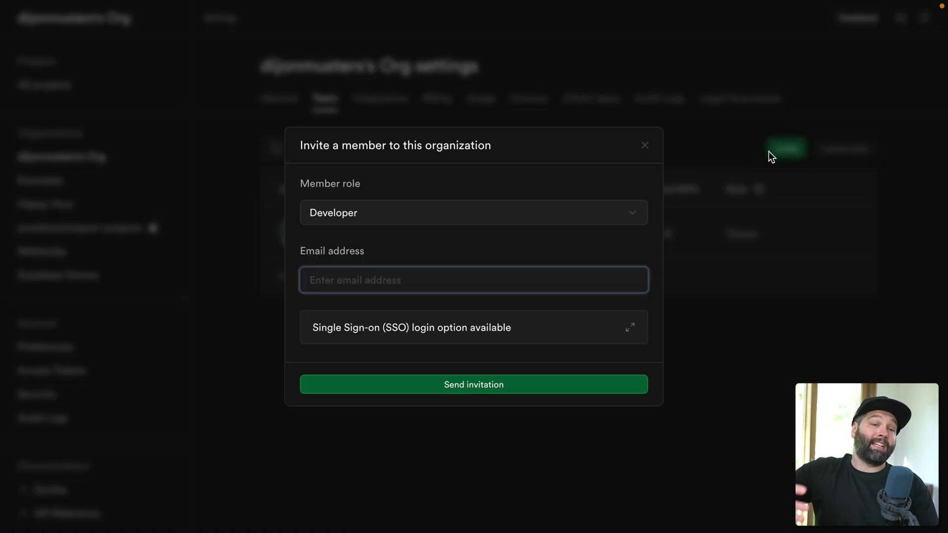
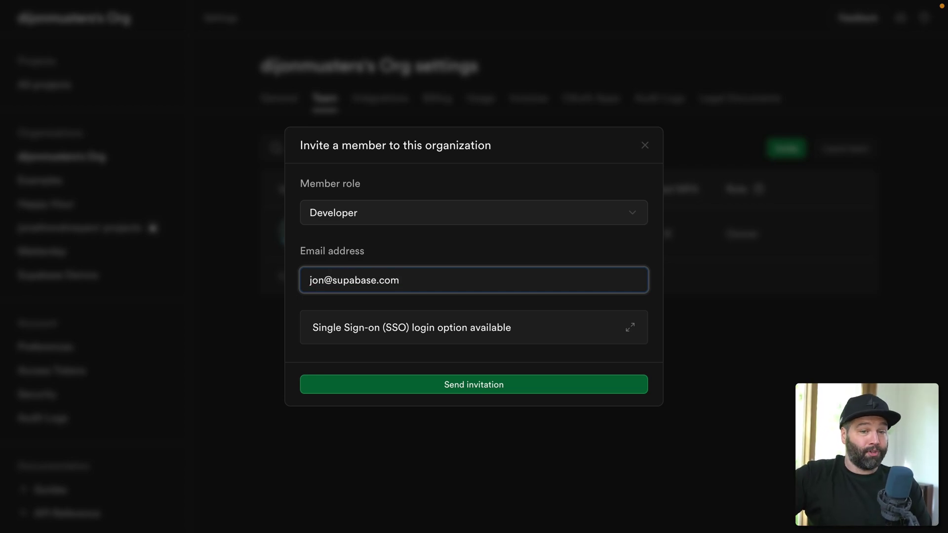
click(517, 381)
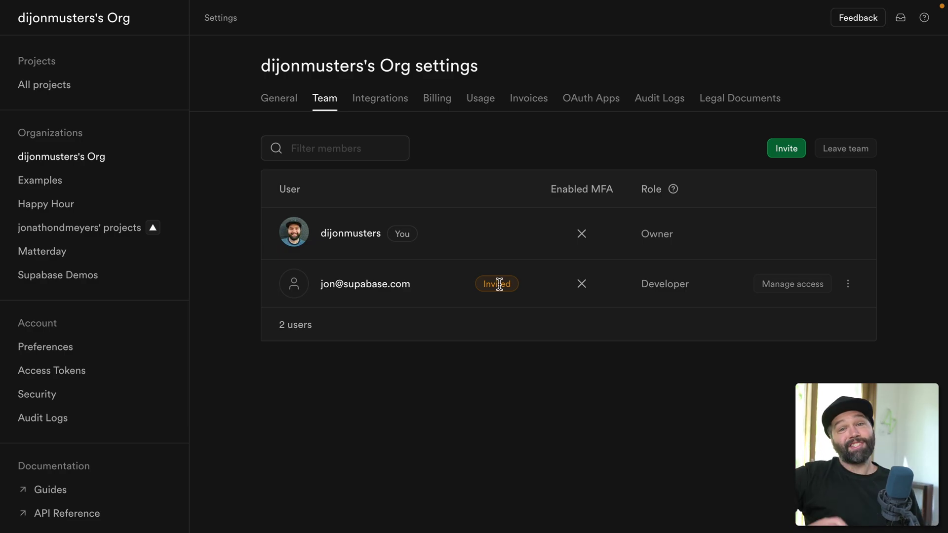
key(ctrl+Left)
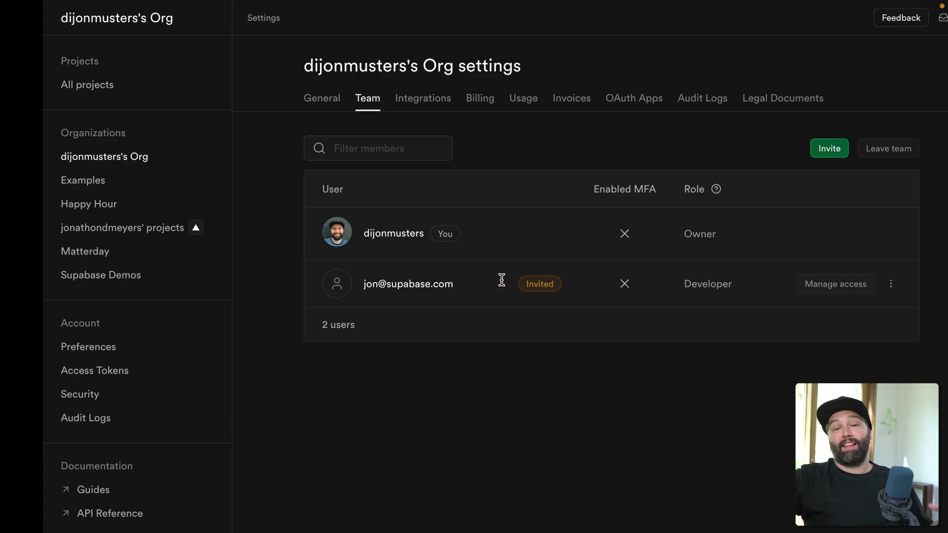
key(ctrl+Left)
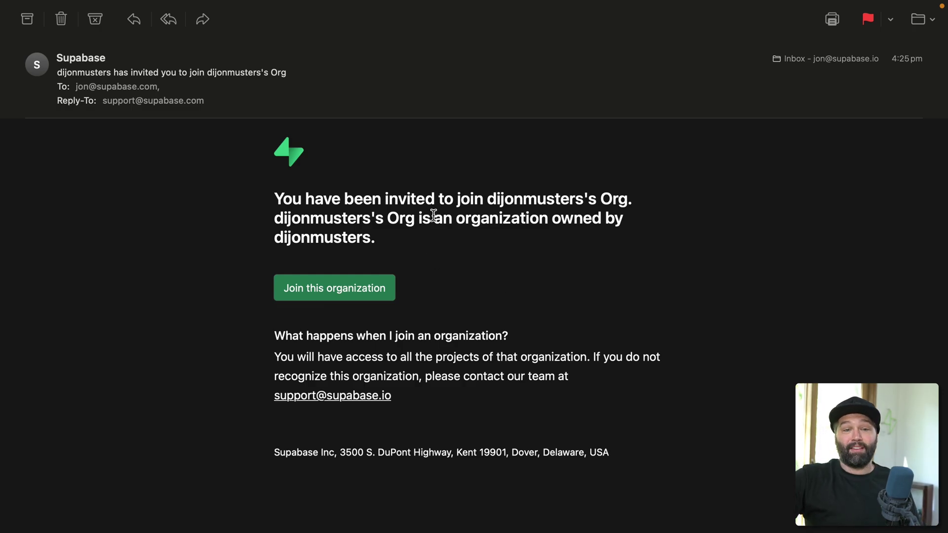
Accept the invitation via Join this organization, joining the team as a Developer
click(335, 295)
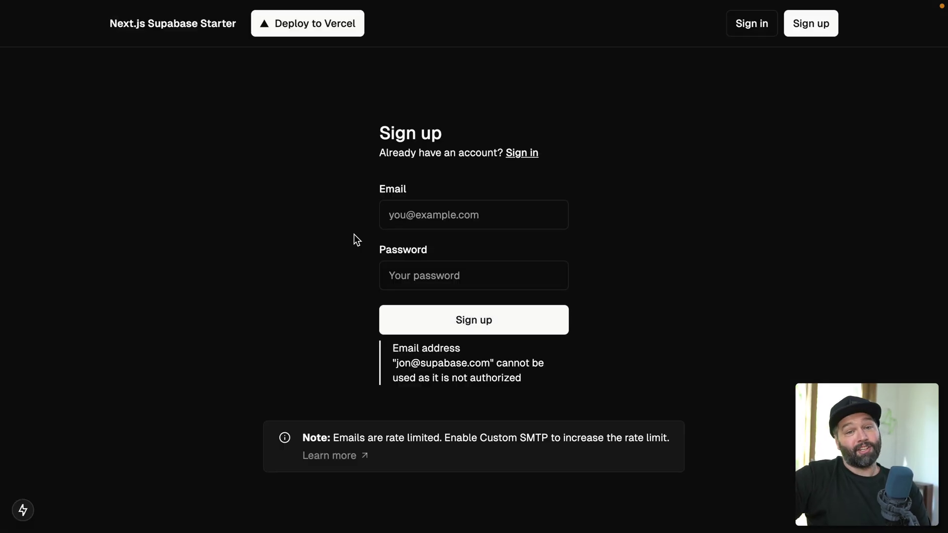
key(Return)
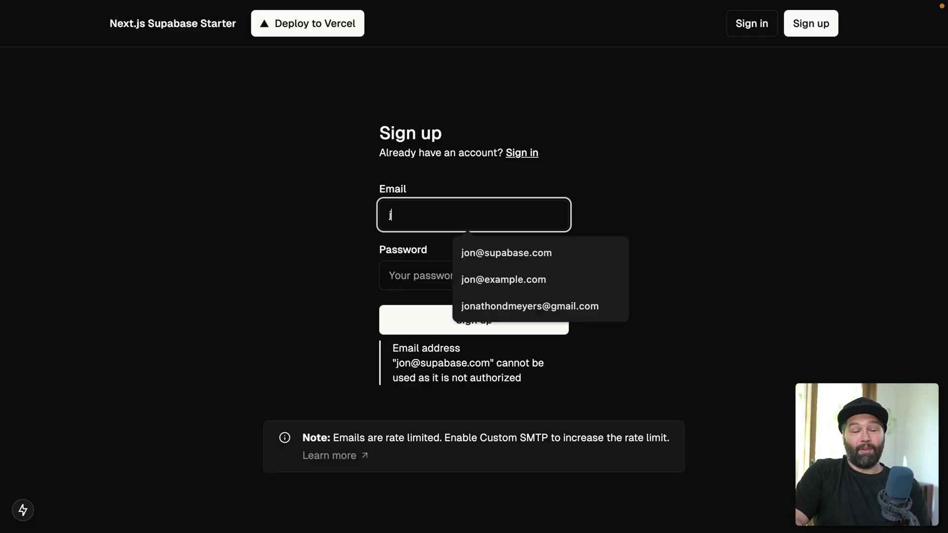
Enter the email and password for the authorized user and submit the sign-up form
key(Tab)
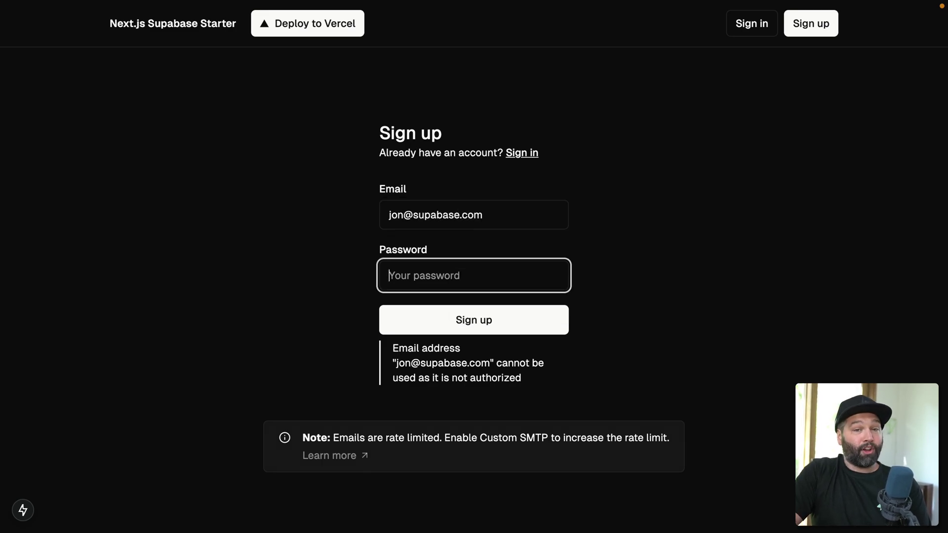
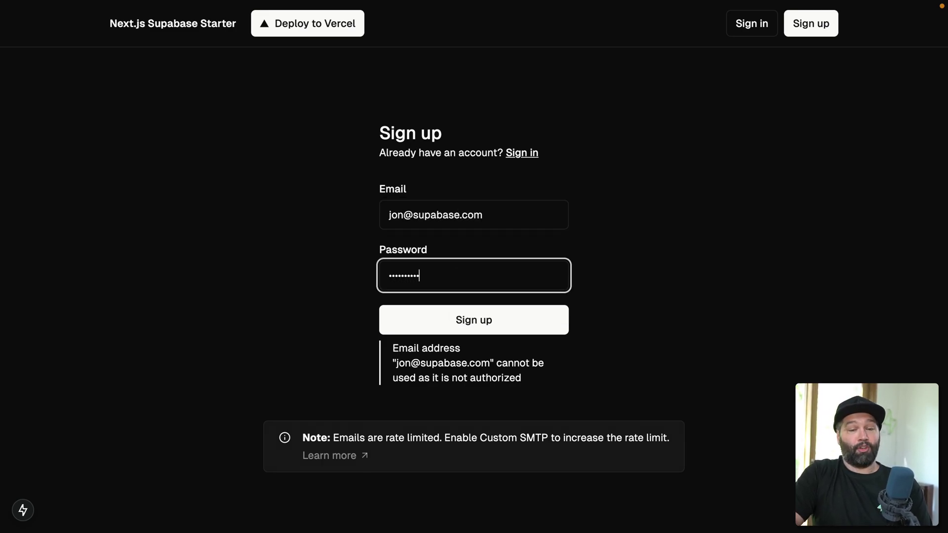
click(463, 322)
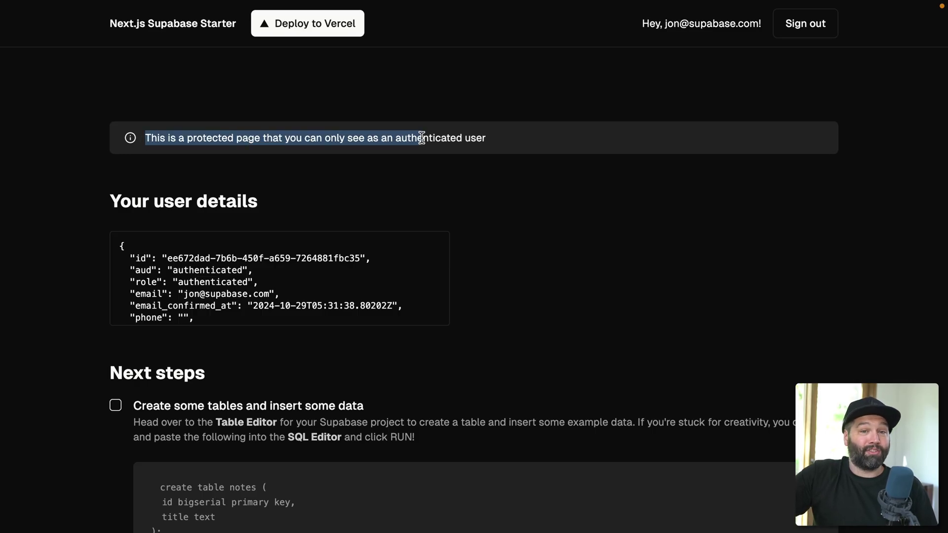
Copy the sample notes-table SQL snippet and go to the all-projects list
drag(141, 137, 493, 138)
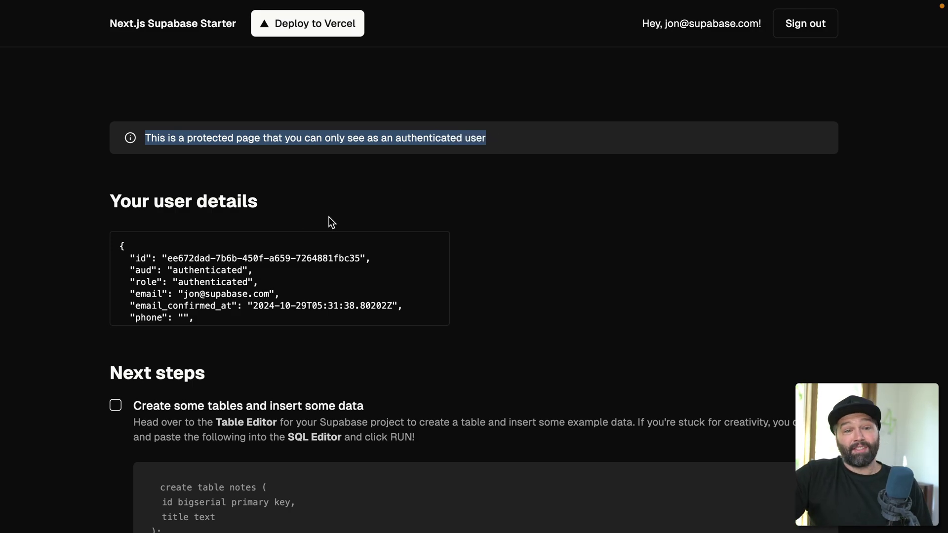
scroll(222, 279, down, 2)
scroll(223, 281, down, 1)
scroll(223, 281, down, 1)
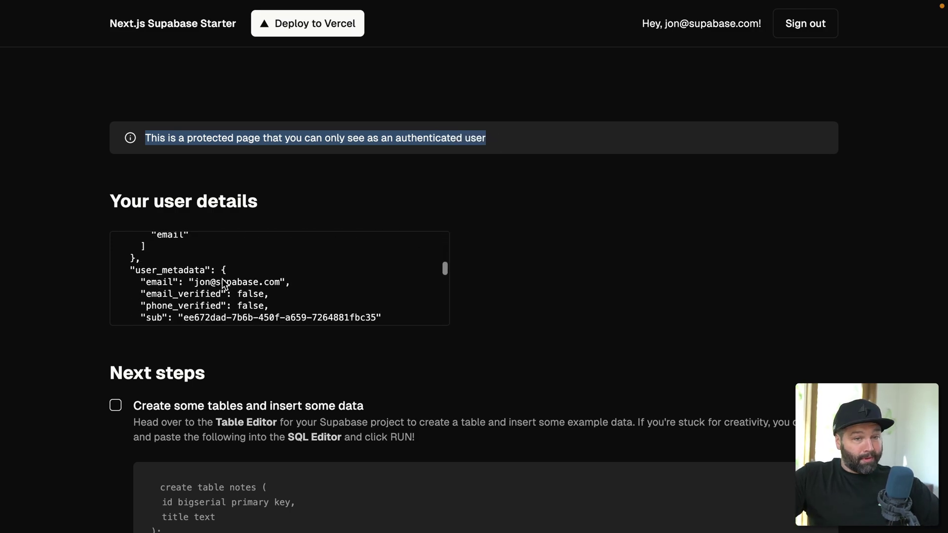
scroll(222, 284, down, 1)
scroll(186, 375, down, 2)
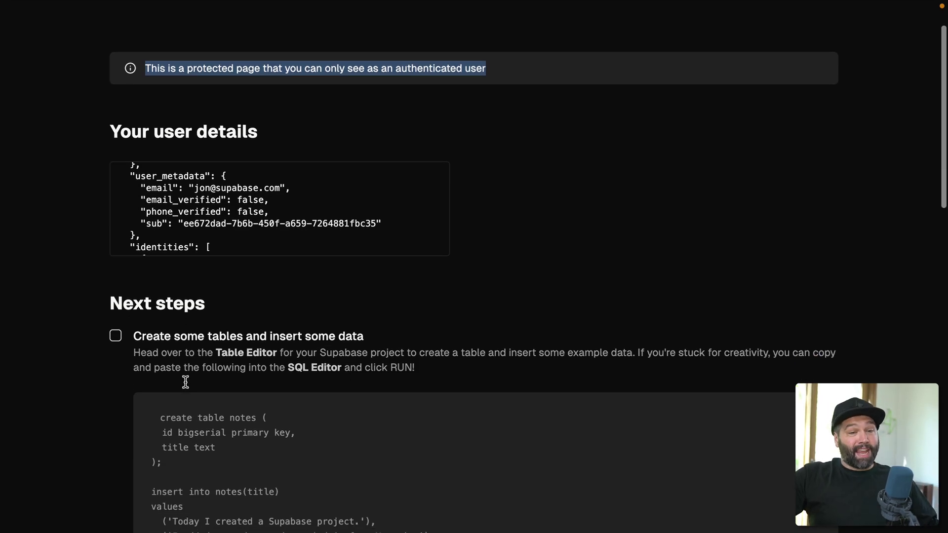
scroll(186, 385, down, 3)
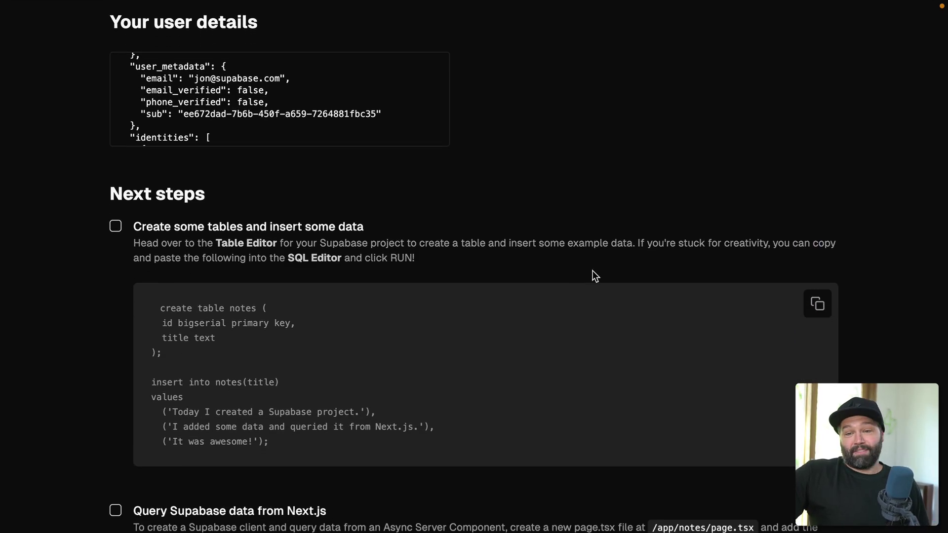
click(818, 306)
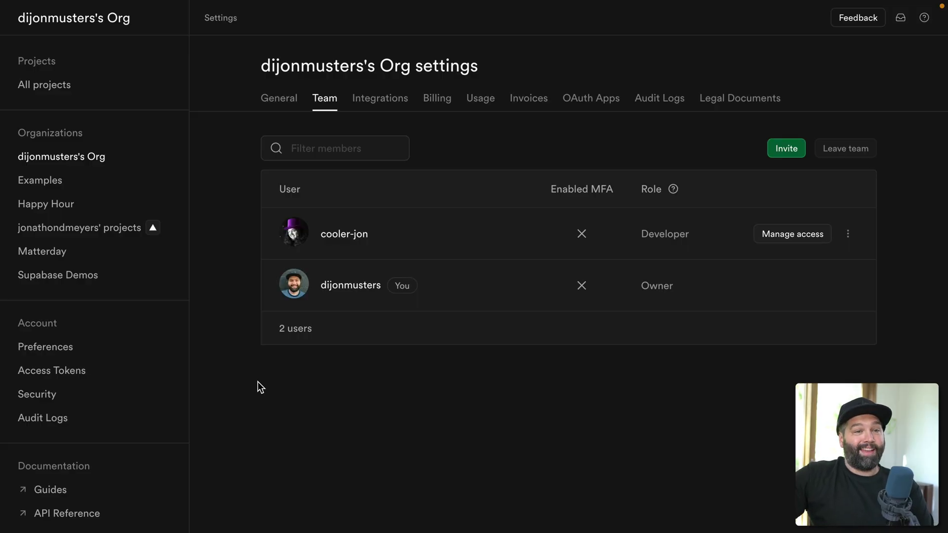
click(51, 86)
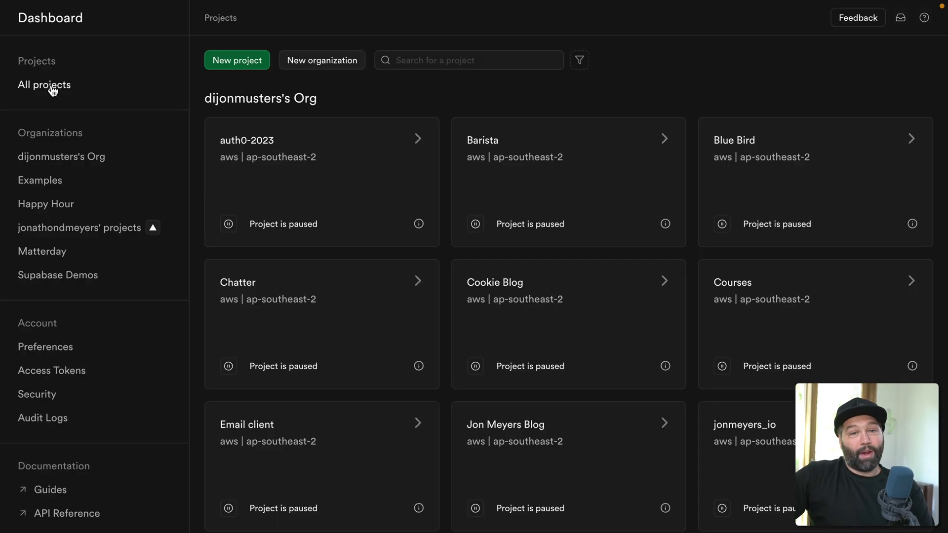
Search for 'notes', open the notes project and its SQL Editor
click(433, 65)
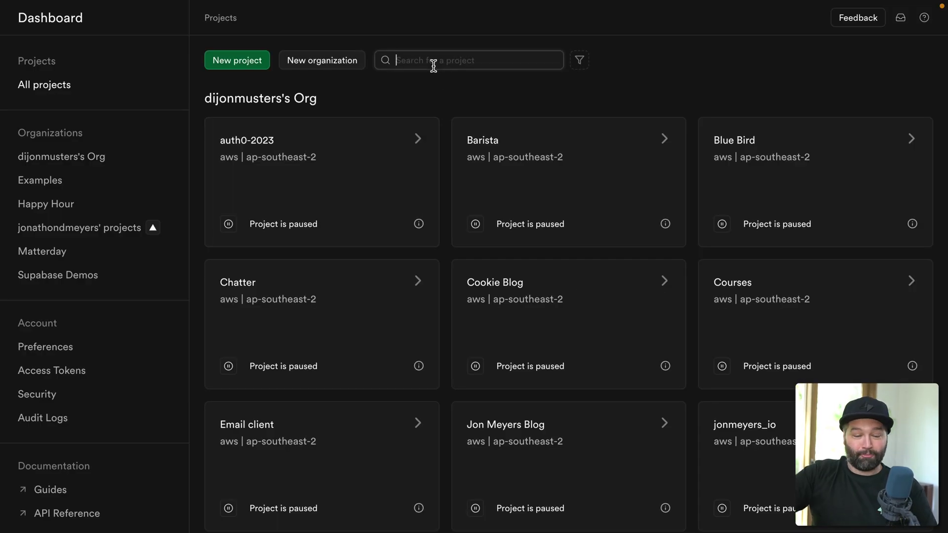
text(notes)
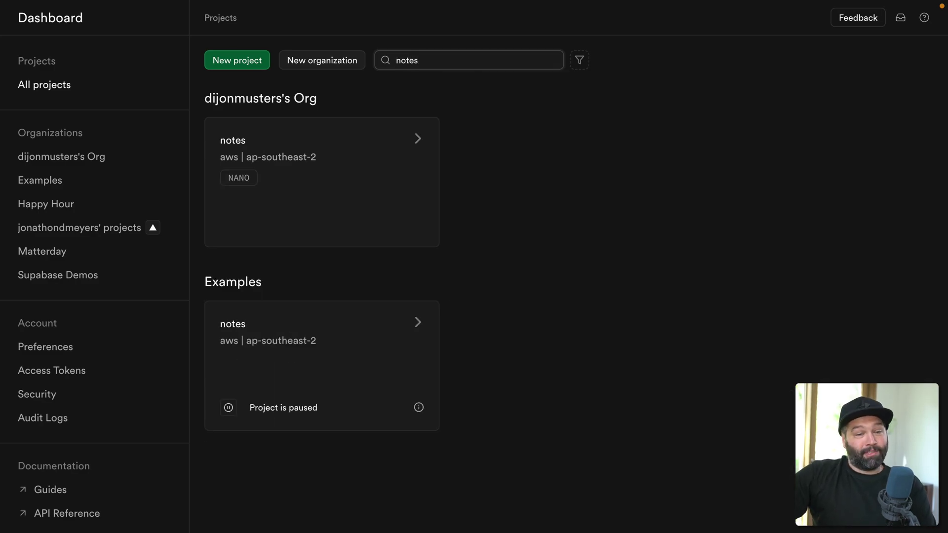
click(273, 156)
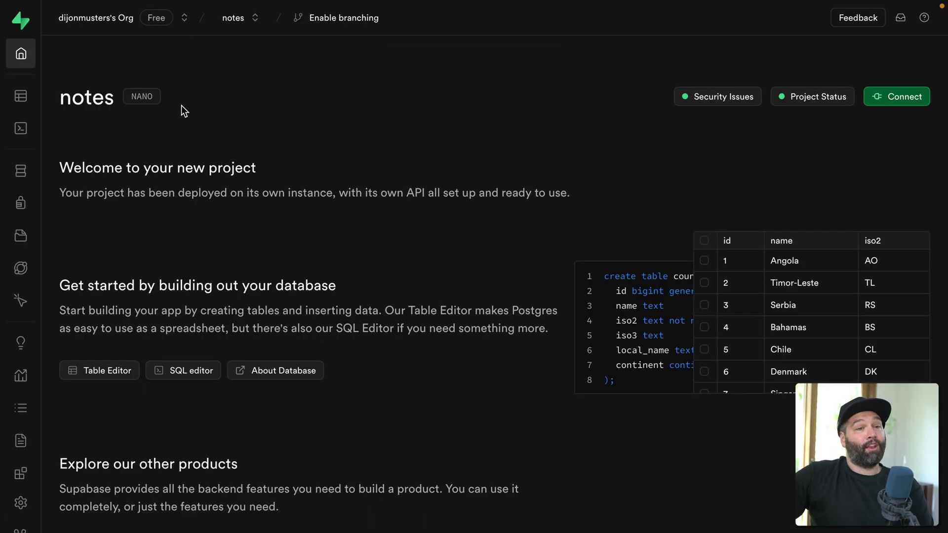
click(23, 128)
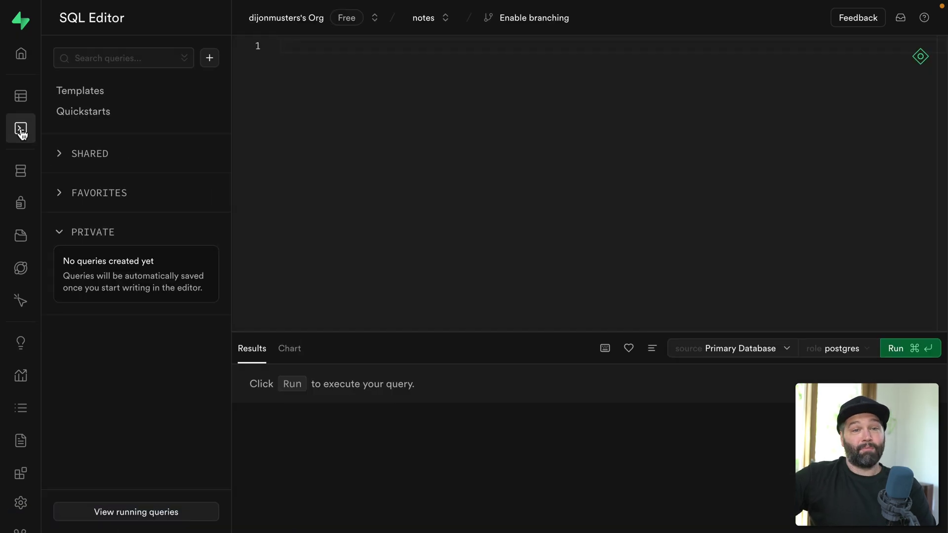
Paste and run the notes-table SQL, then view the new notes table in the Table Editor
click(355, 85)
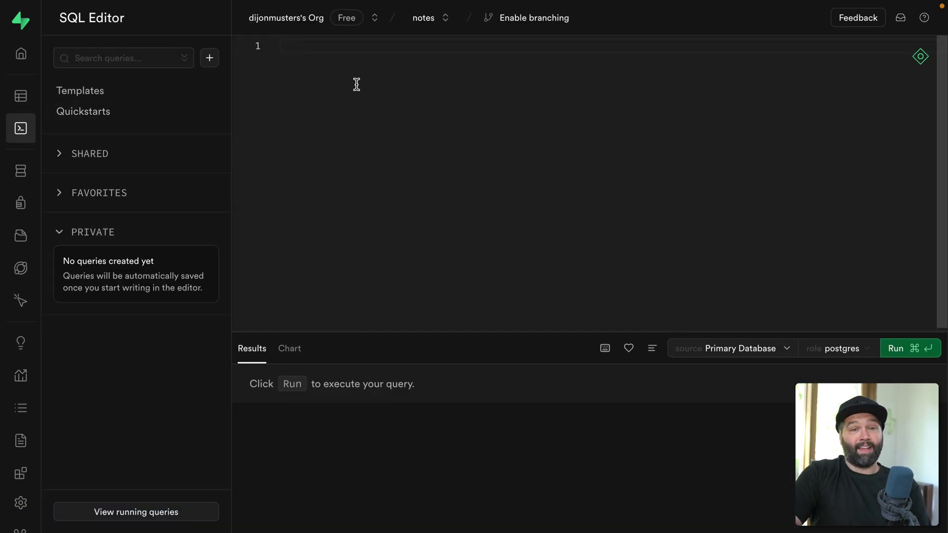
key(super+v)
click(909, 348)
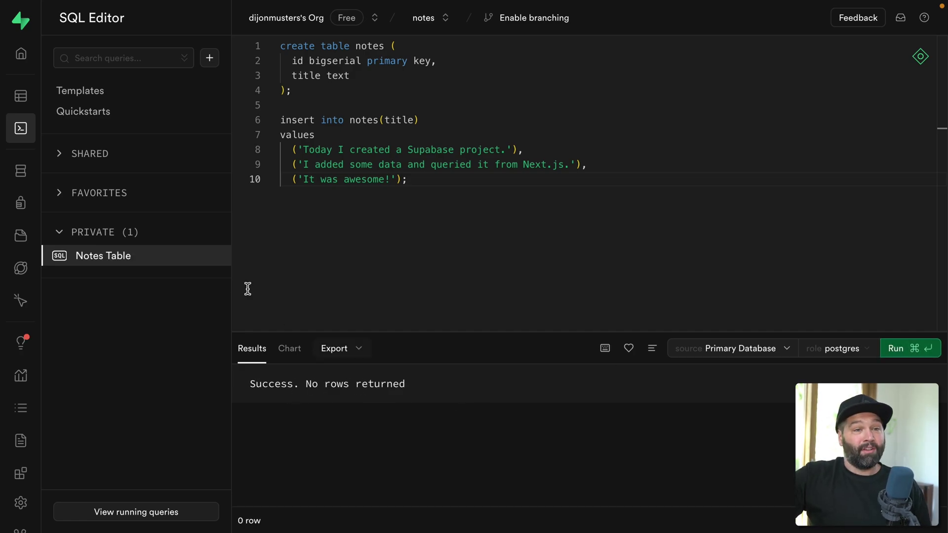
click(22, 98)
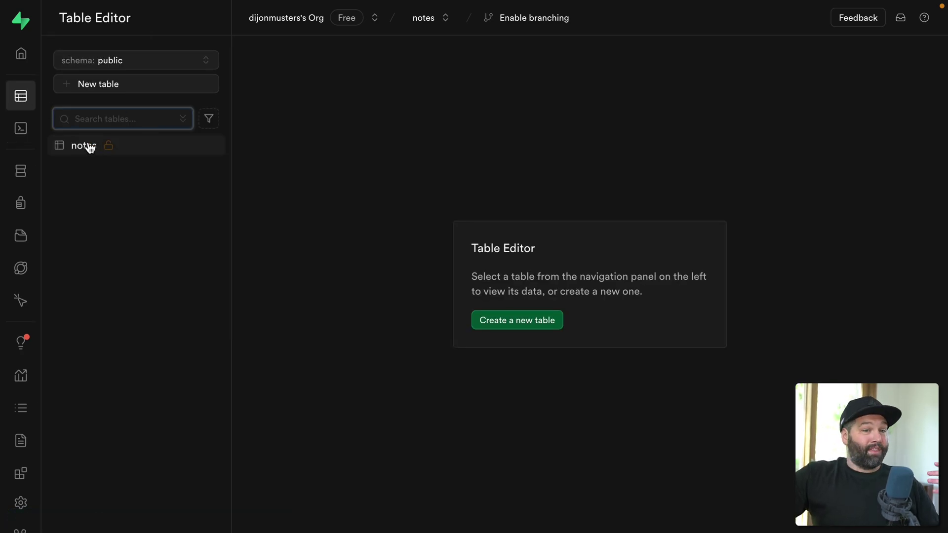
click(87, 147)
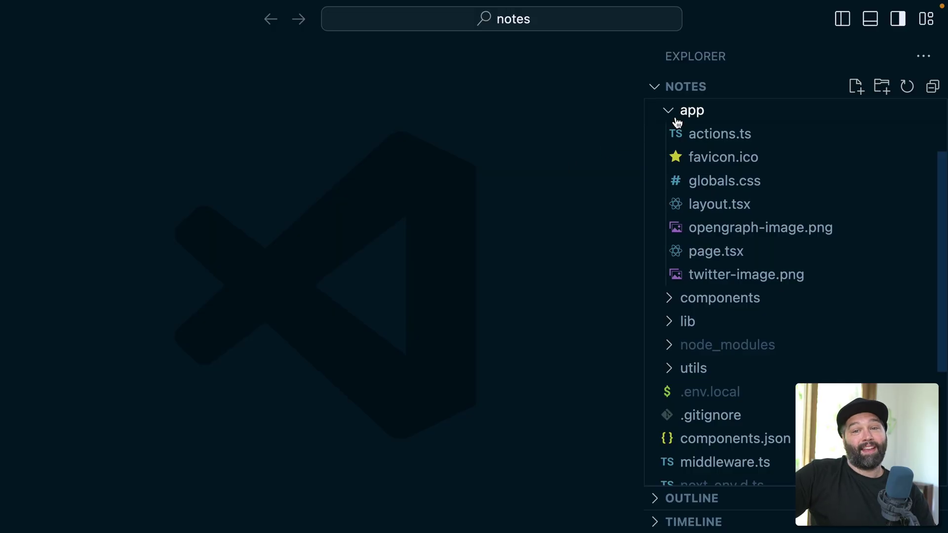
Create app/notes/page.tsx from the app folder menu and hide the Explorer
right_click(701, 114)
click(712, 117)
text(notes/p)
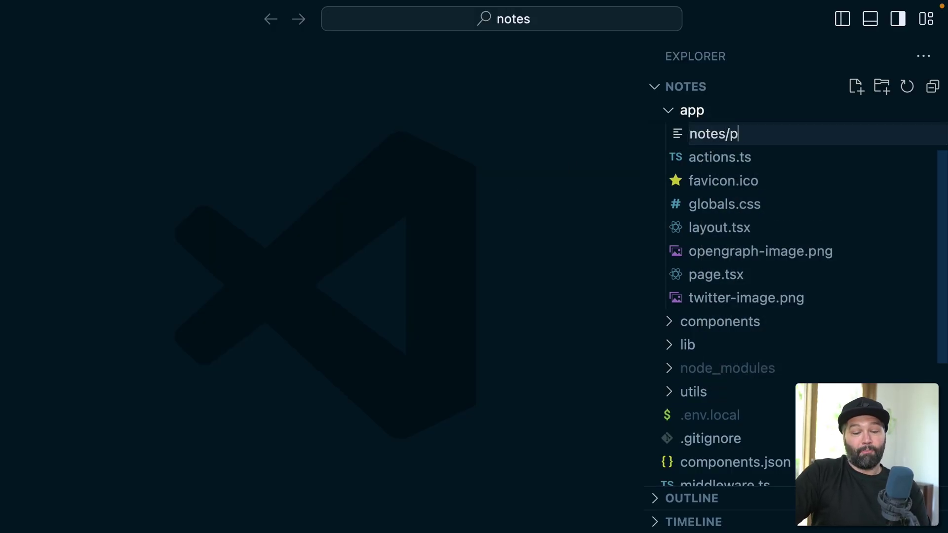
text(tsx)
key(Return)
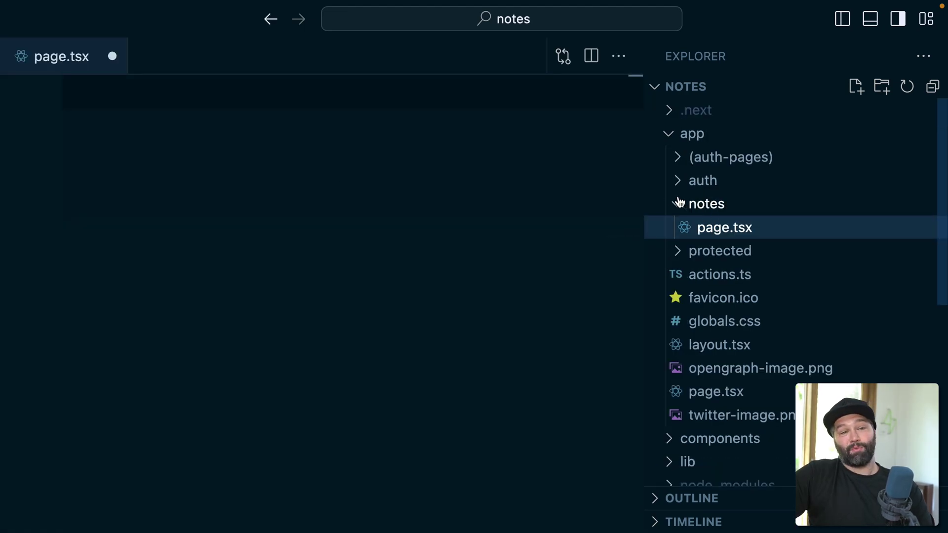
click(170, 109)
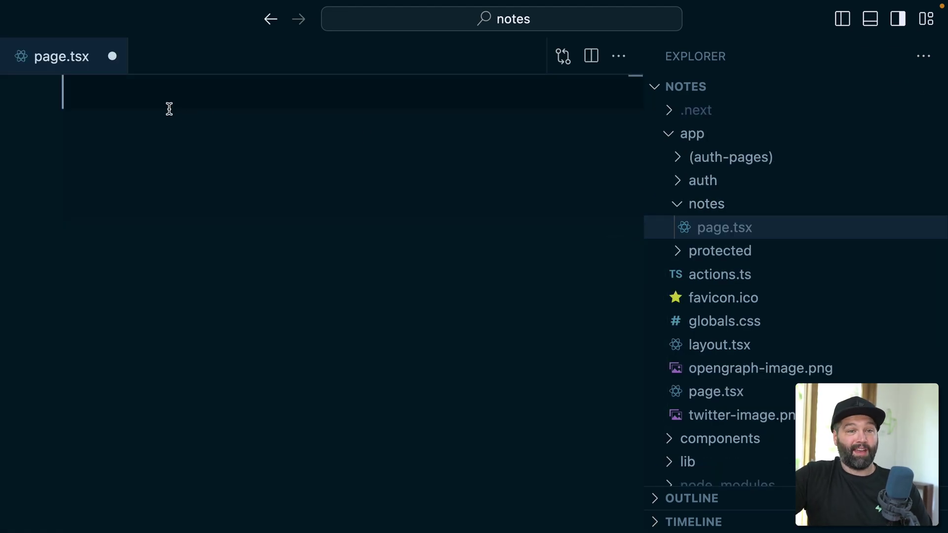
key(ctrl+b)
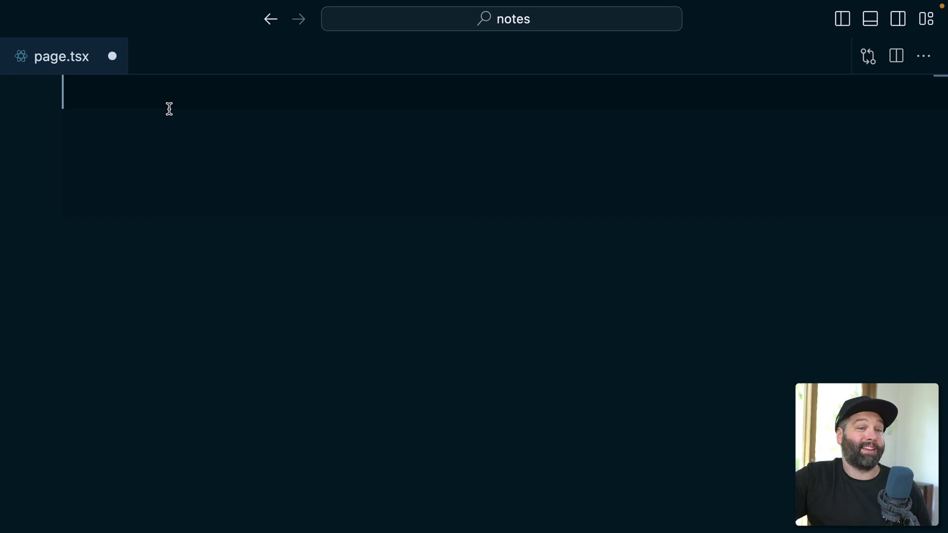
key(ctrl+Left)
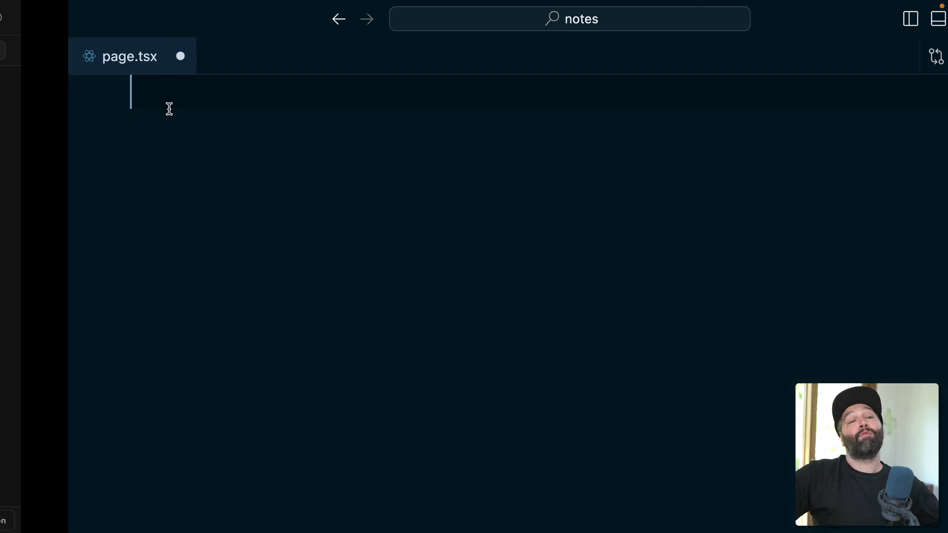
Copy the 'Query Supabase data from Next.js' server component snippet
key(ctrl+Left)
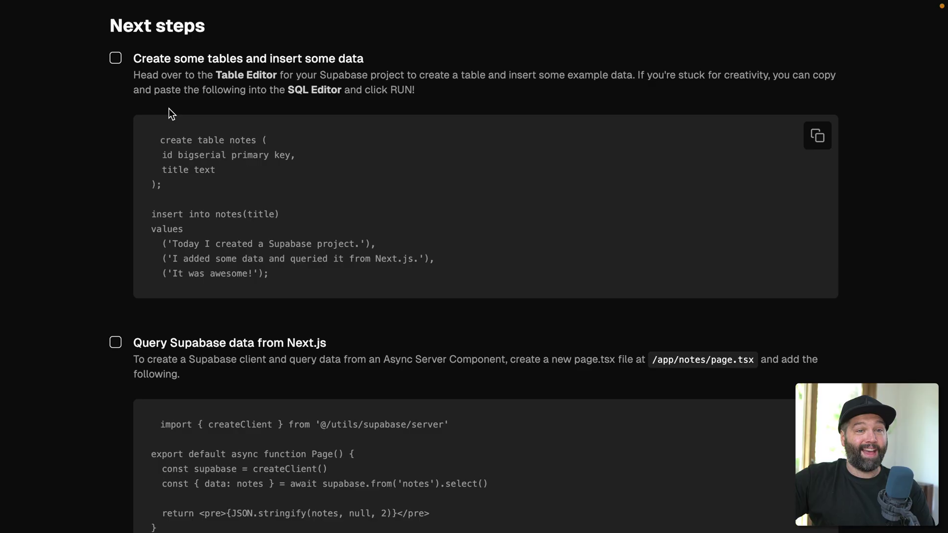
scroll(192, 113, down, 3)
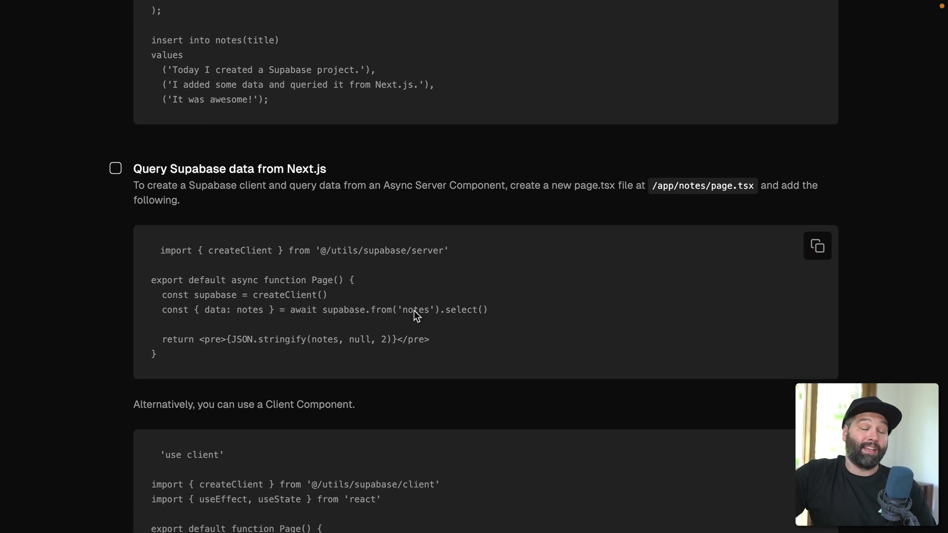
click(819, 251)
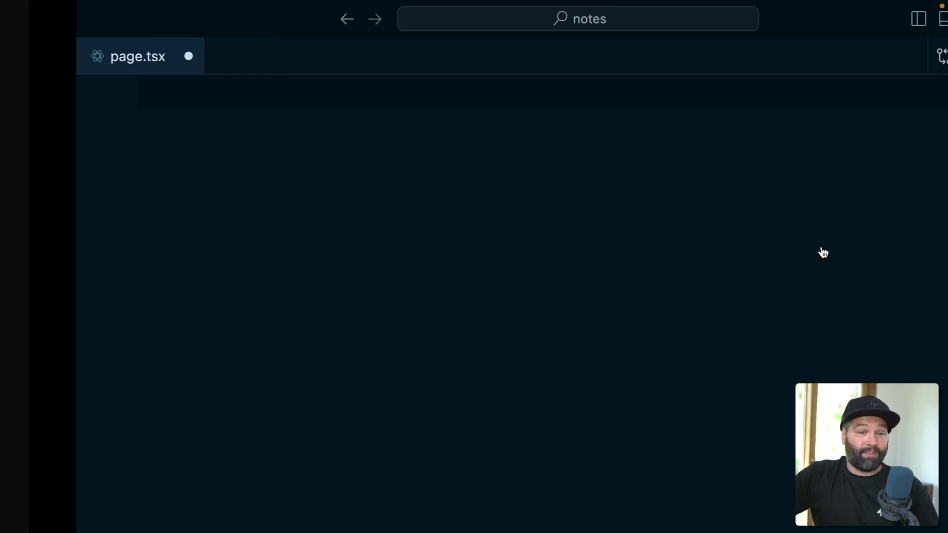
Paste the notes query component into page.tsx, add 'await' before createClient(), and save
key(super+v)
click(282, 194)
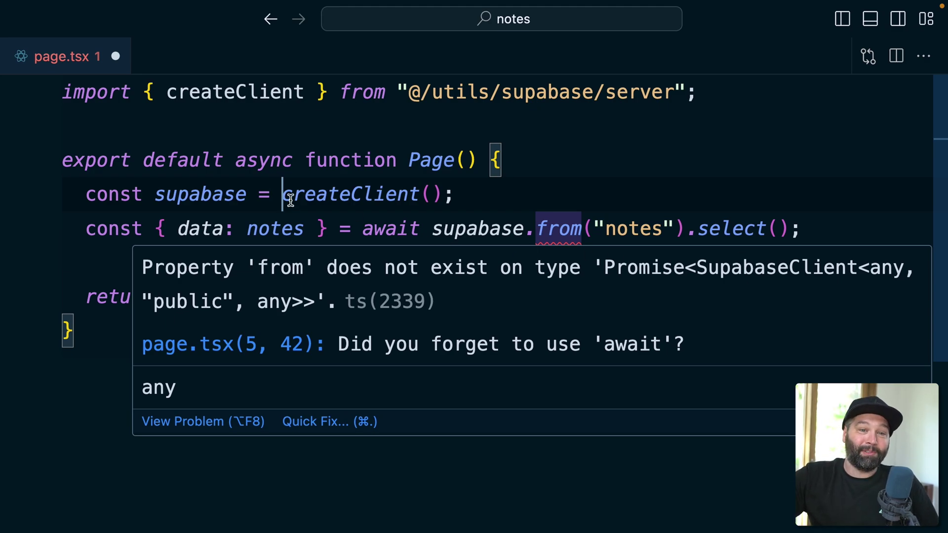
double_click(356, 185)
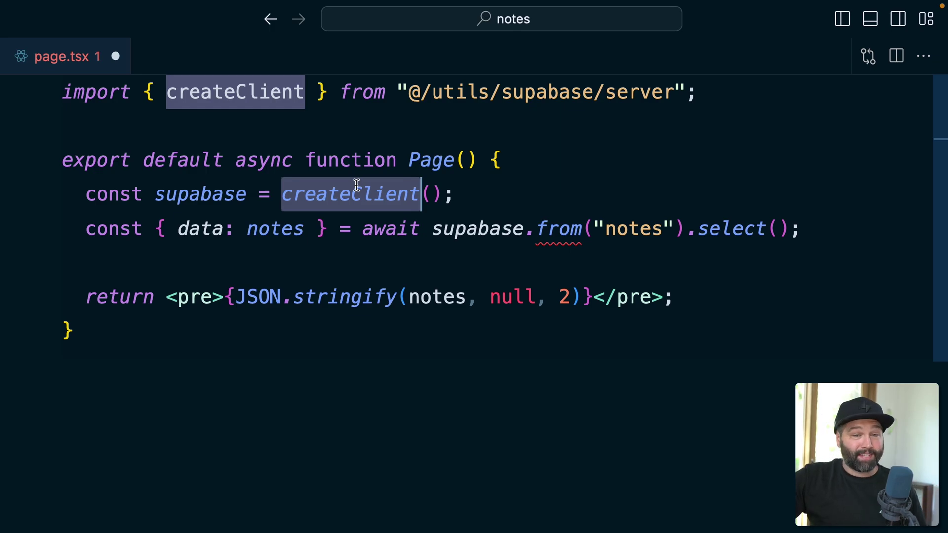
mouse_move(351, 194)
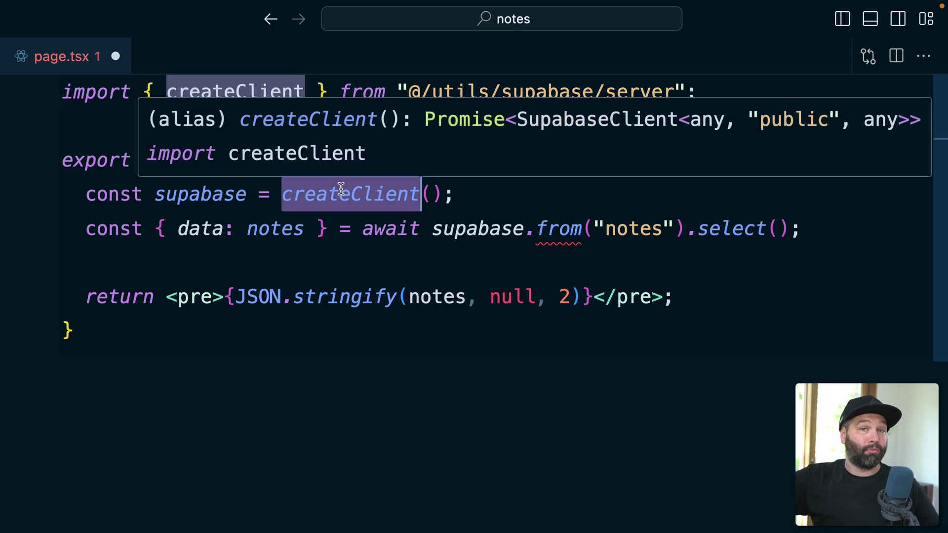
click(283, 194)
text(await)
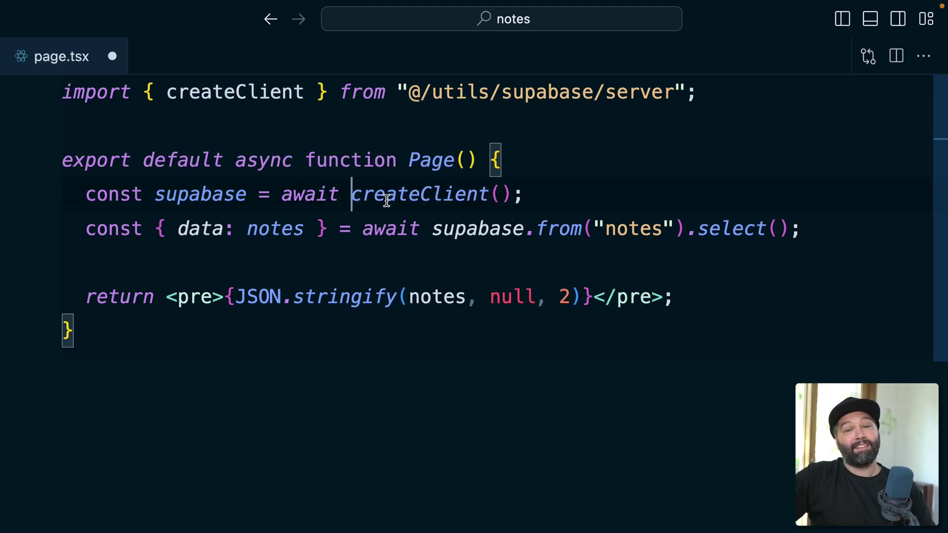
mouse_move(560, 230)
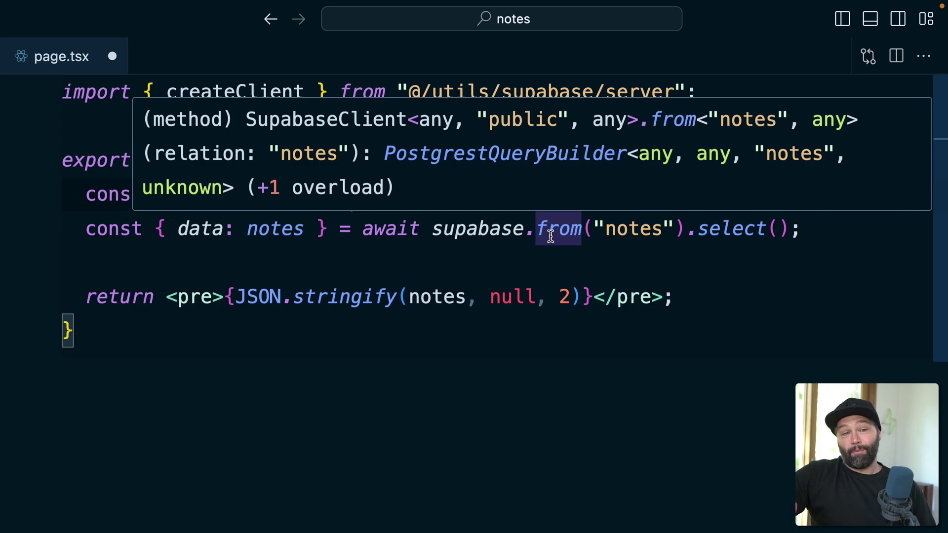
key(ctrl+s)
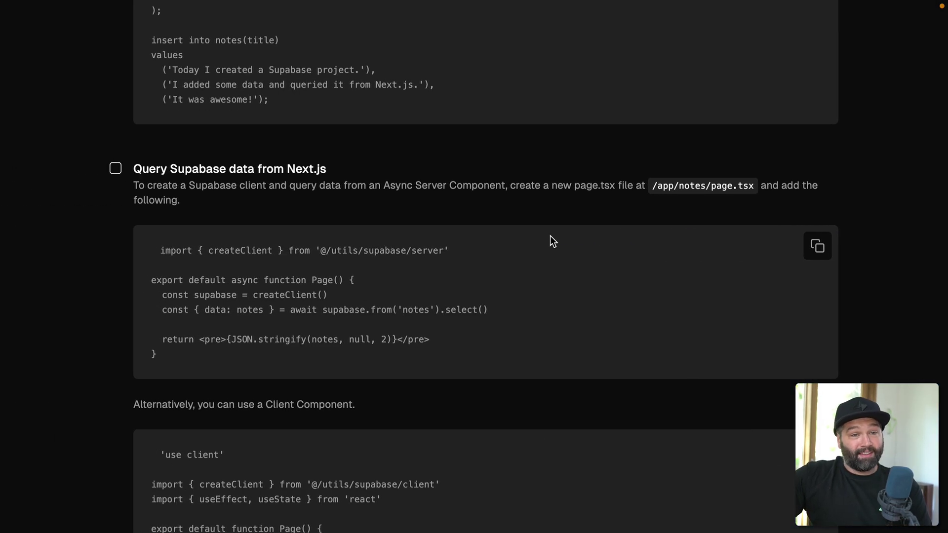
key(ctrl+l)
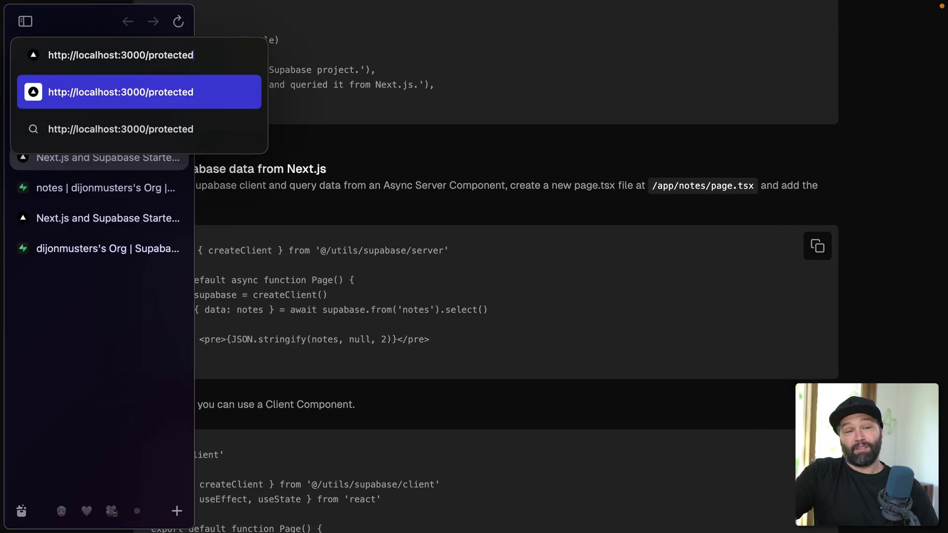
key(alt+BackSpace)
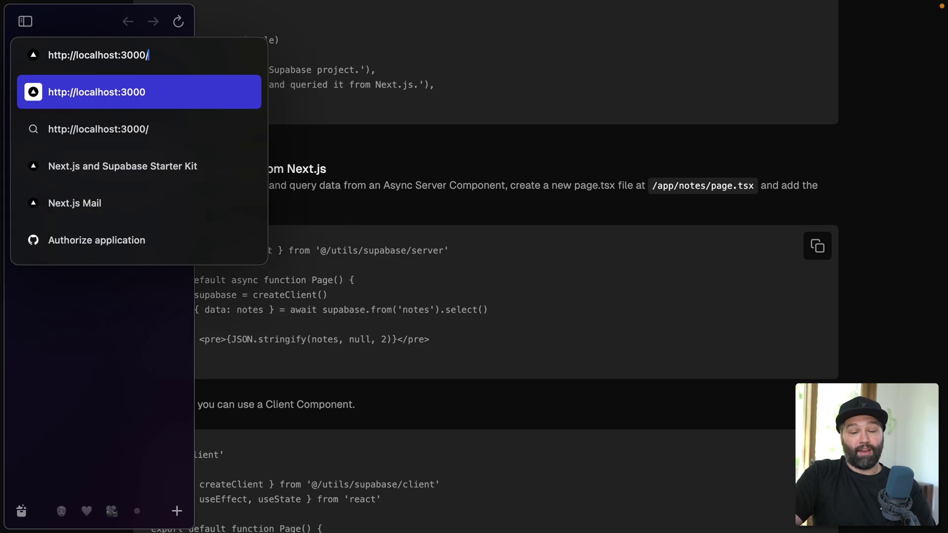
text(notes)
key(Return)
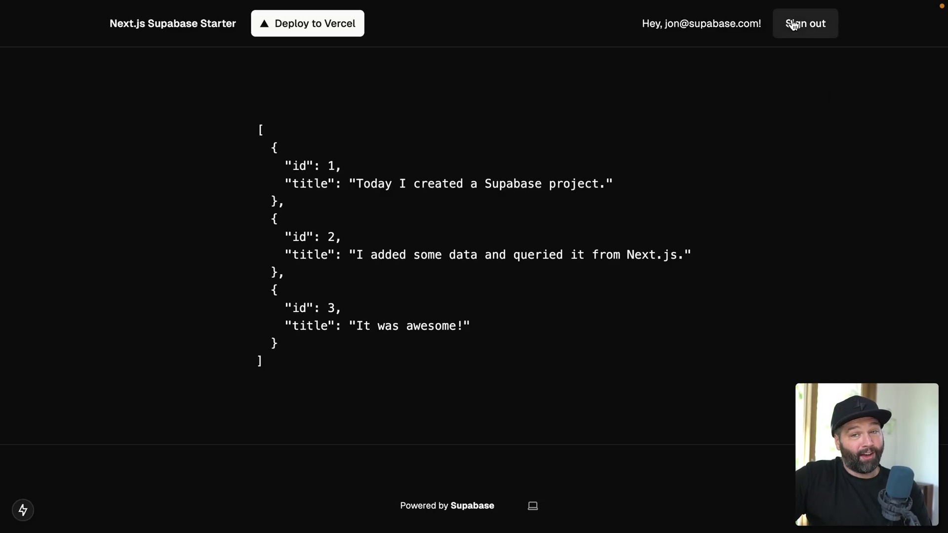
click(793, 24)
While signed out, change the URL to localhost:3000/notes; the three notes still load
click(90, 52)
key(BackSpace)
key(BackSpace)
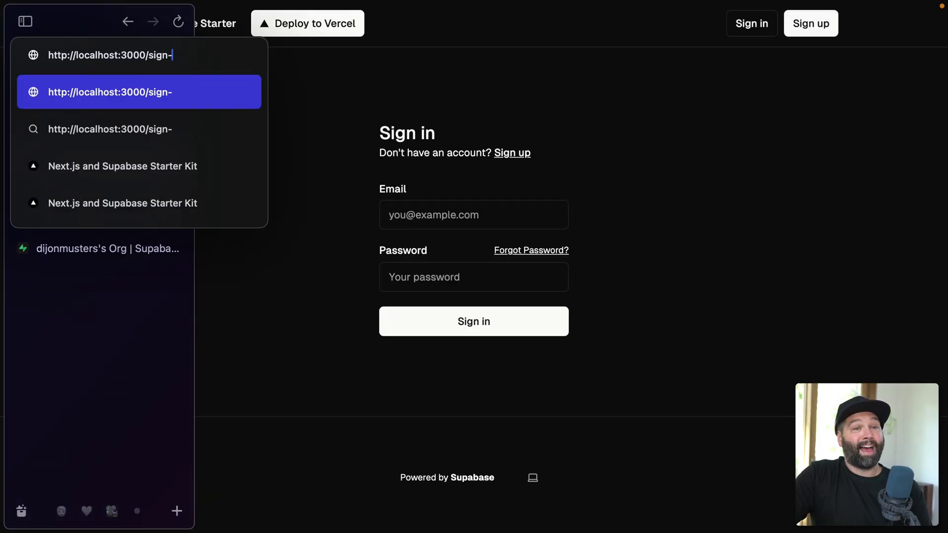
key(BackSpace)
key(BackSpace)
key(BackSpace)
text(notes)
key(Return)
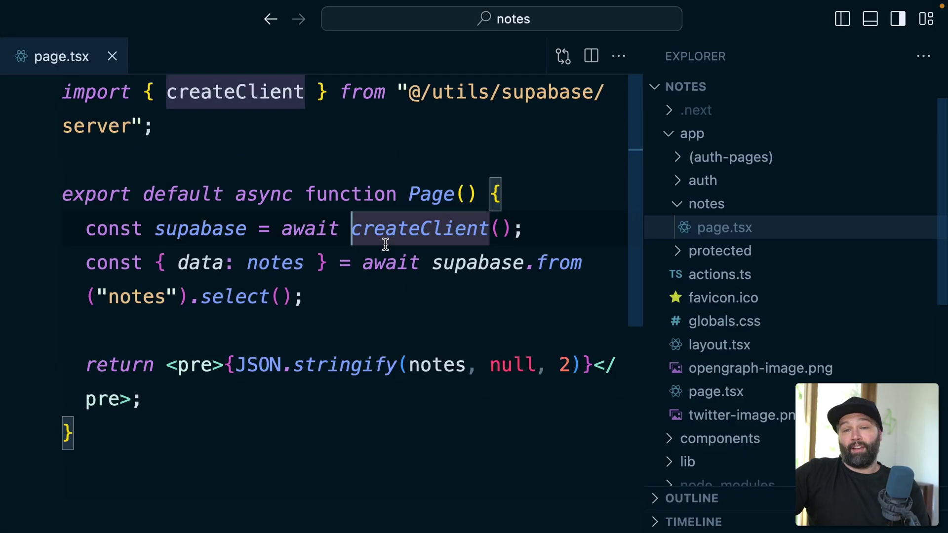
In app/protected/page.tsx, copy the getUser check and sign-in redirect block, then return to notes page.tsx
mouse_move(749, 216)
click(674, 251)
click(724, 299)
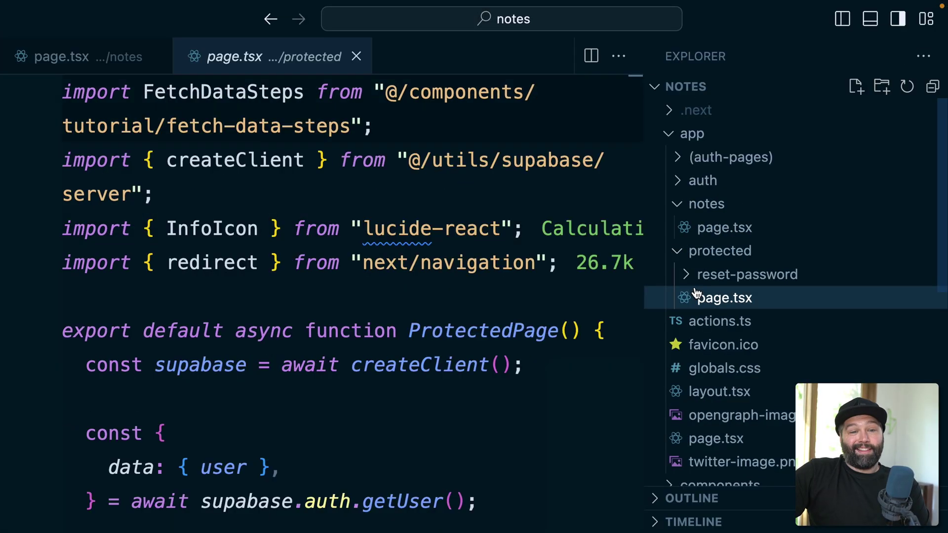
scroll(276, 398, down, 2)
scroll(276, 397, down, 2)
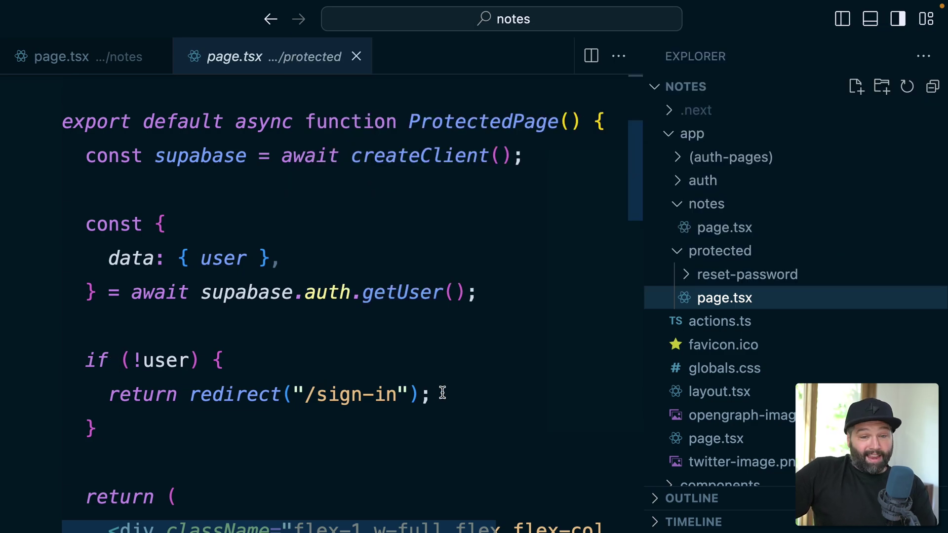
scroll(442, 393, down, 5)
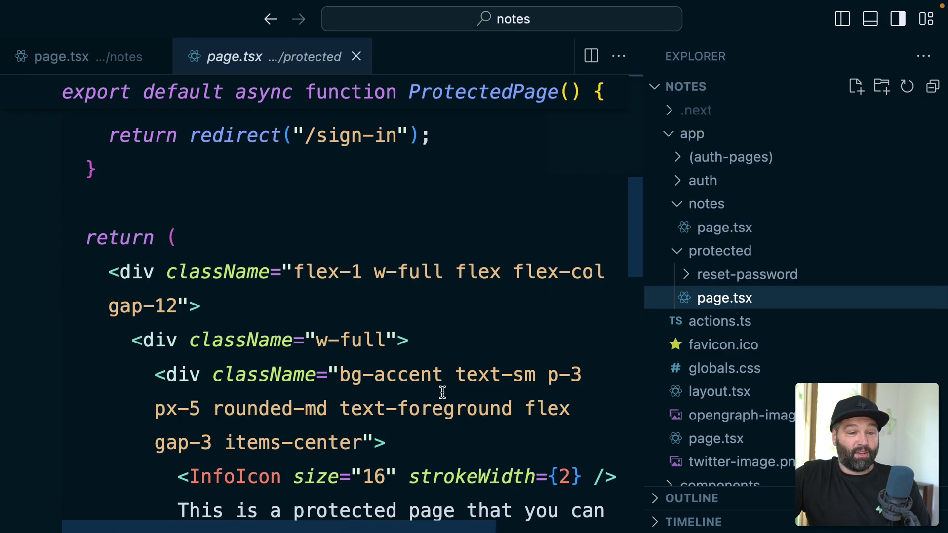
scroll(443, 394, down, 2)
mouse_move(183, 442)
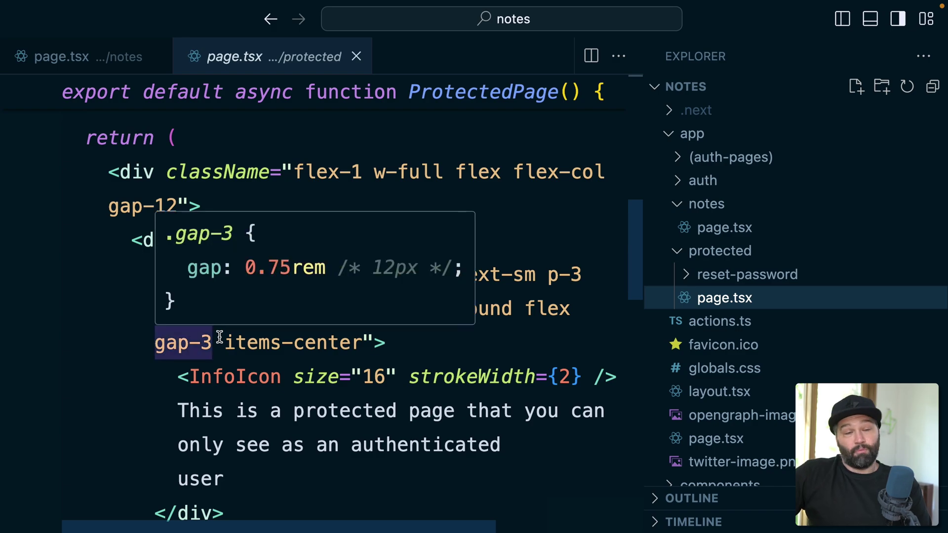
scroll(219, 338, up, 3)
scroll(220, 338, up, 3)
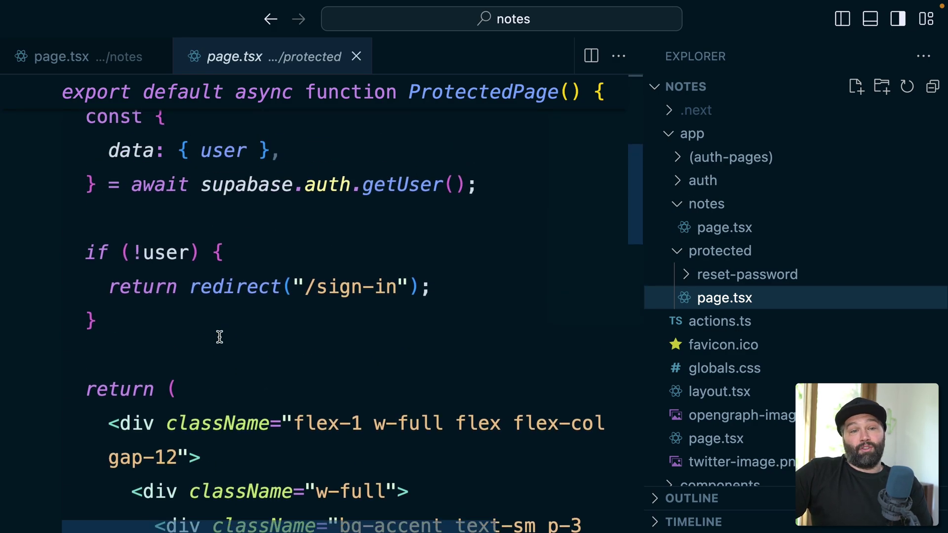
scroll(219, 339, up, 1)
click(149, 350)
drag(150, 351, 86, 152)
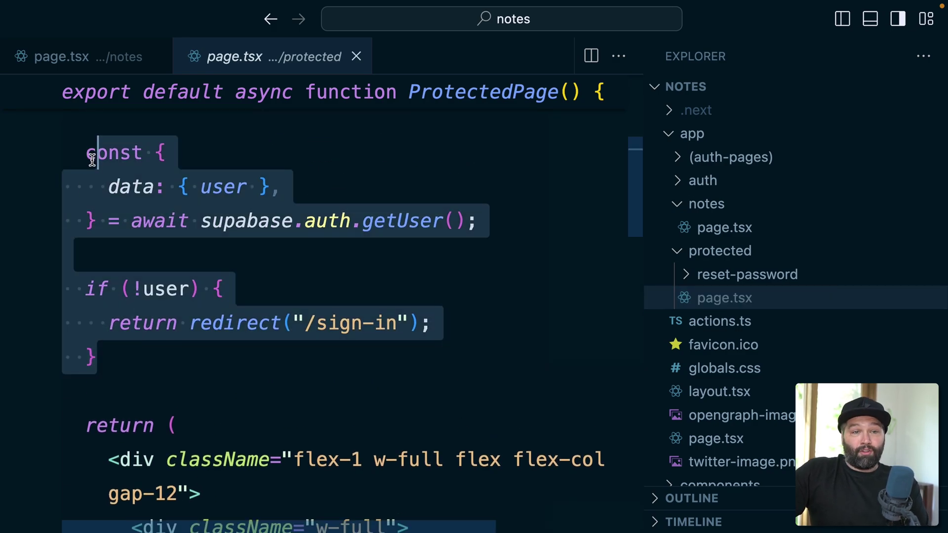
key(super+b)
click(105, 60)
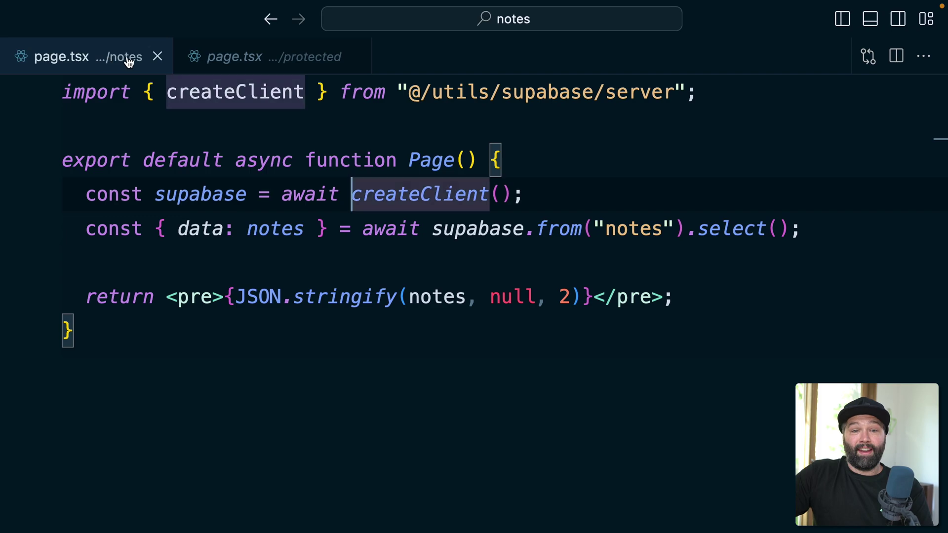
Paste the getUser and if (!user) redirect block after createClient in the notes page
click(558, 197)
key(Return)
key(Return)
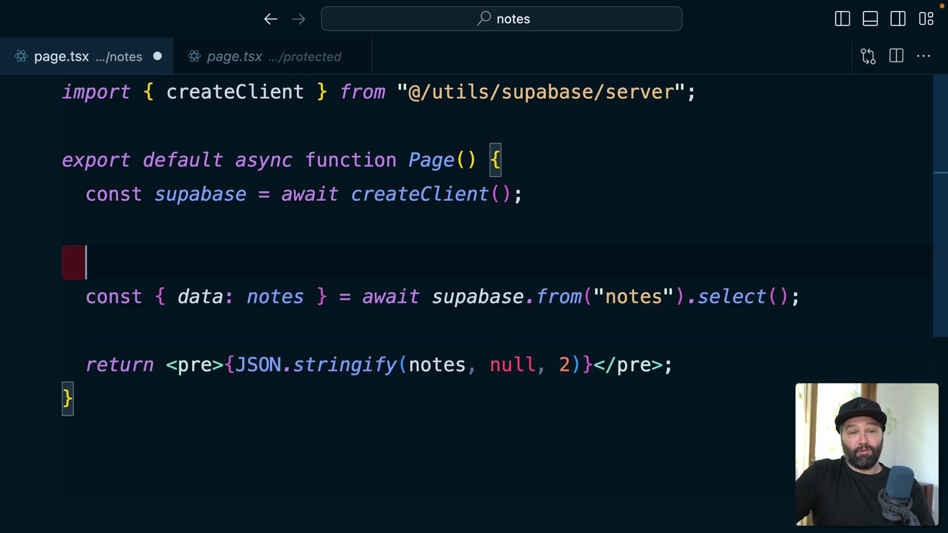
key(ctrl+v)
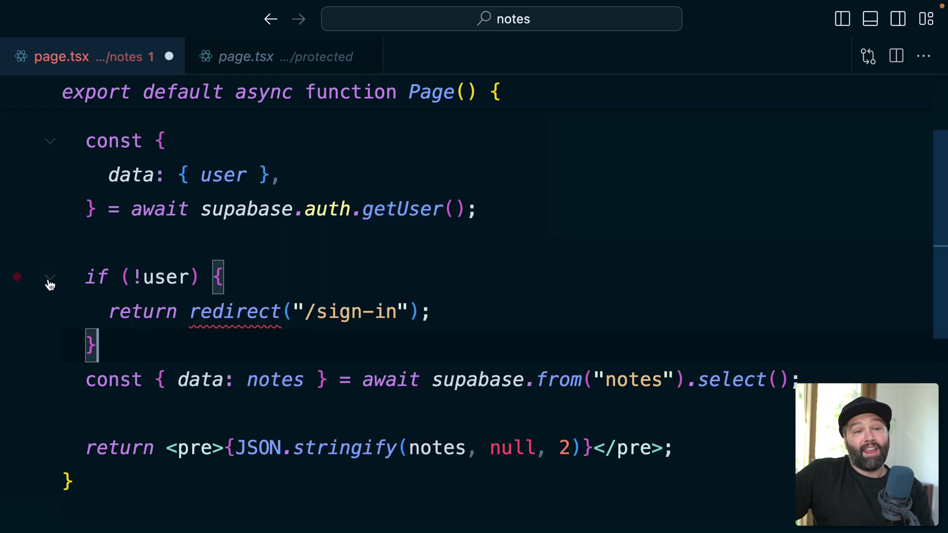
mouse_move(235, 312)
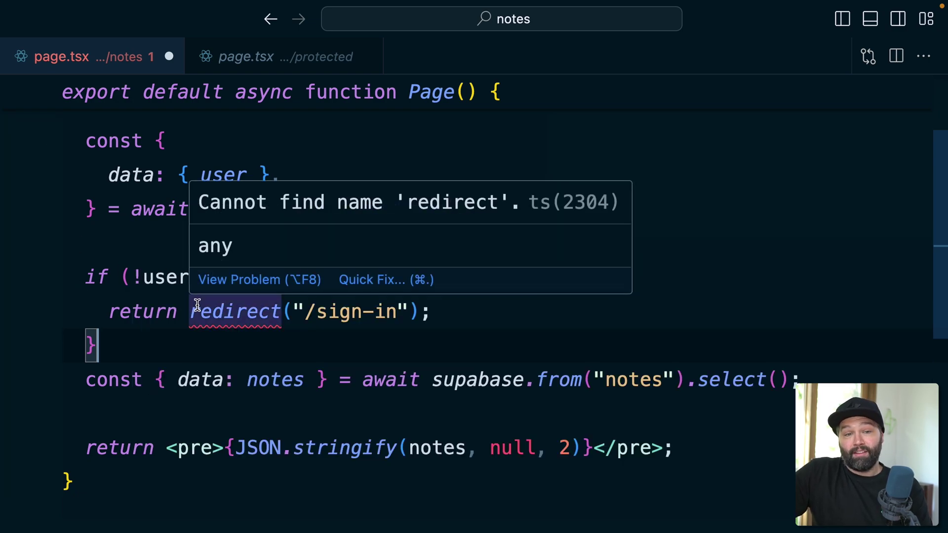
Import redirect from next/navigation via the suggestion on the unresolved redirect call
click(283, 311)
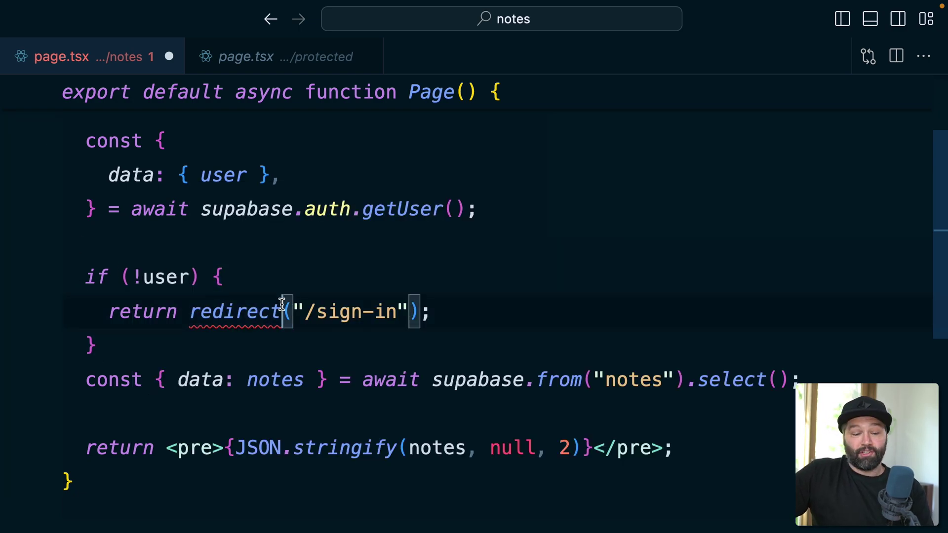
key(ctrl+space)
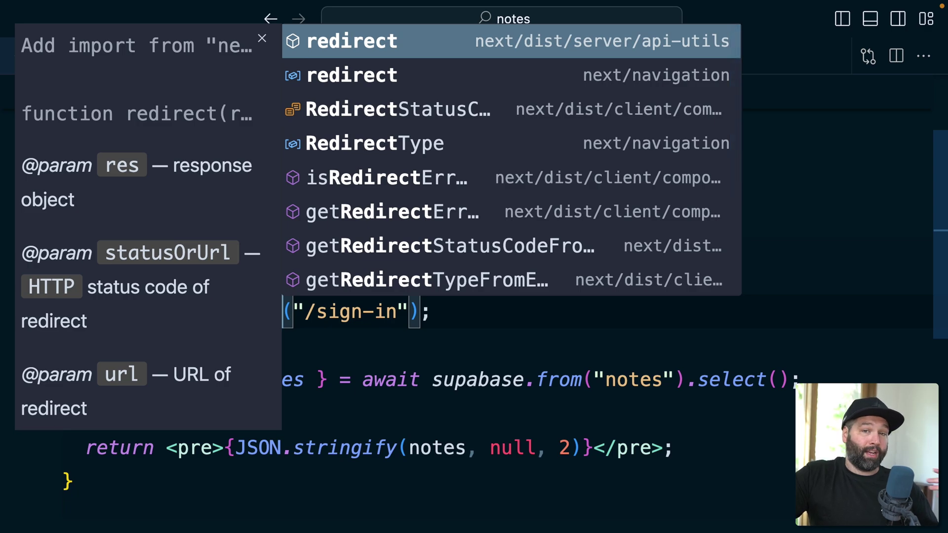
key(Down)
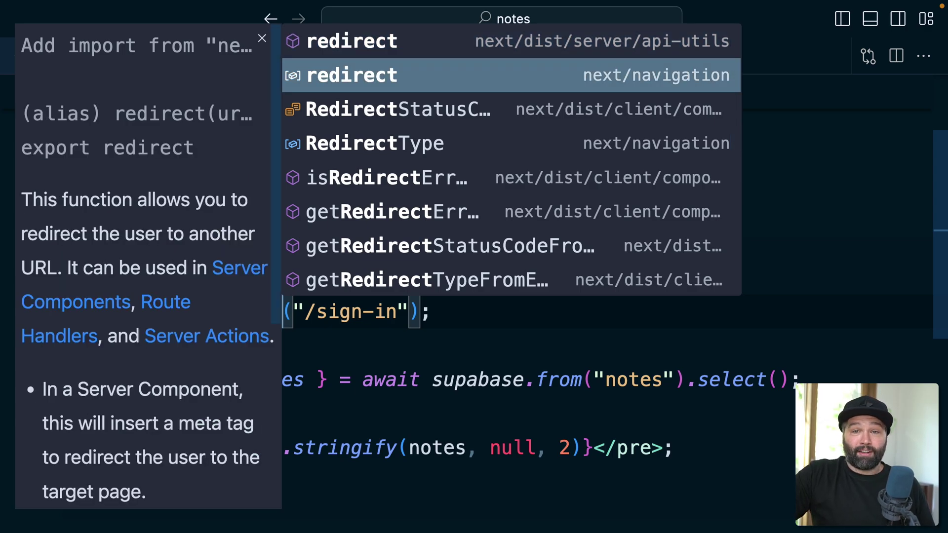
click(644, 77)
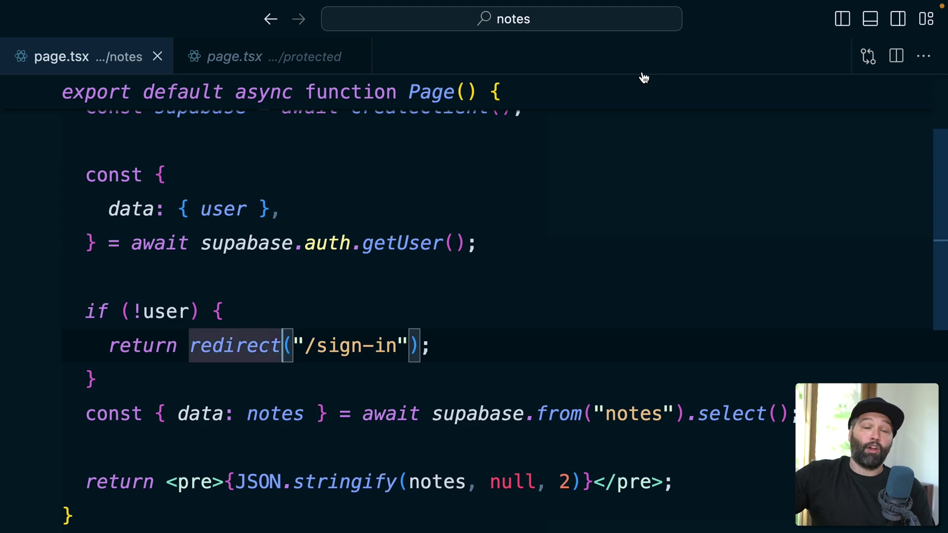
key(super+Tab)
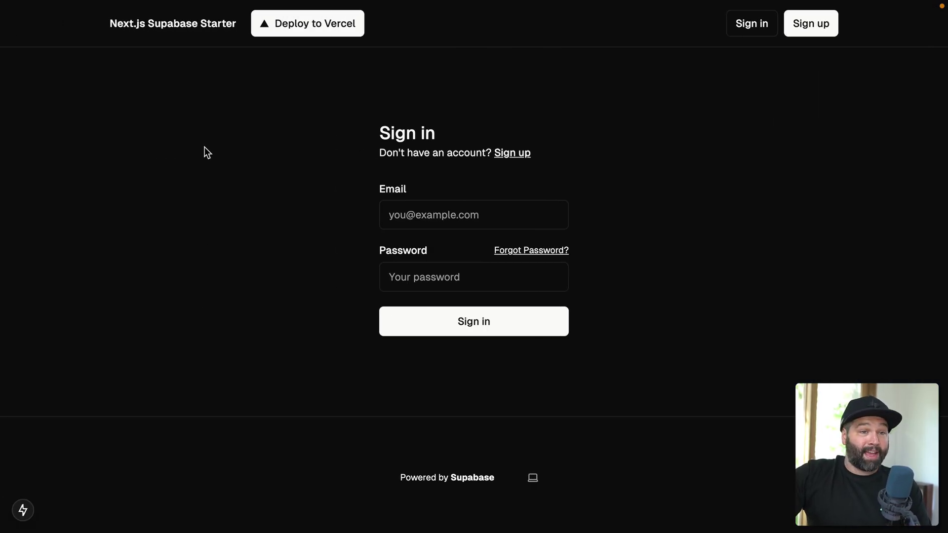
Visit localhost:3000/notes, which now redirects to the sign-in page
mouse_move(1, 267)
click(111, 52)
click(186, 57)
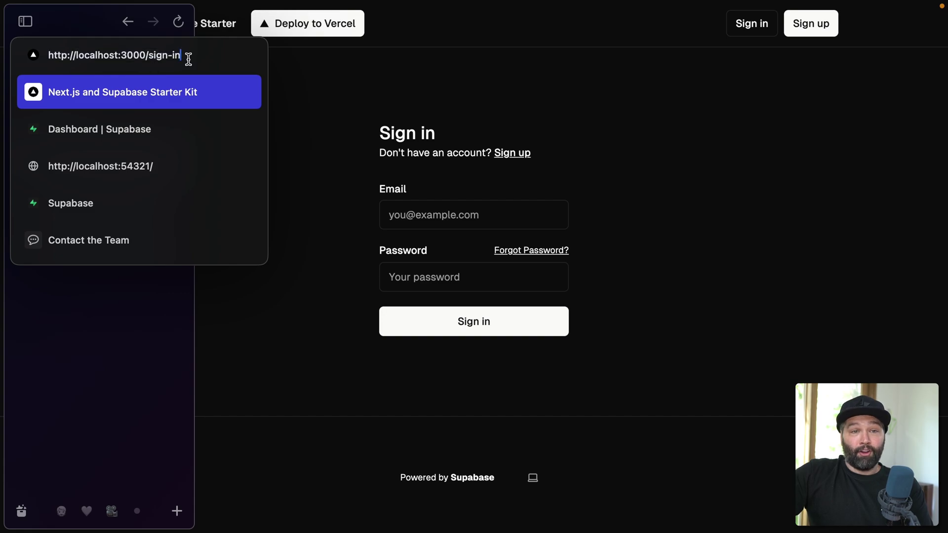
key(BackSpace)
key(BackSpace)
key(BackSpace)
key(BackSpace)
key(BackSpace)
text(not)
key(Return)
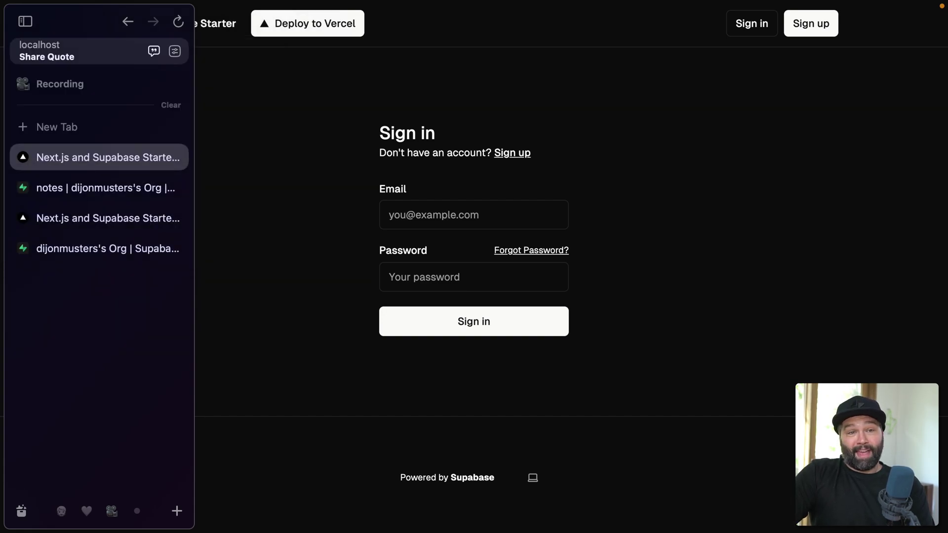
click(111, 44)
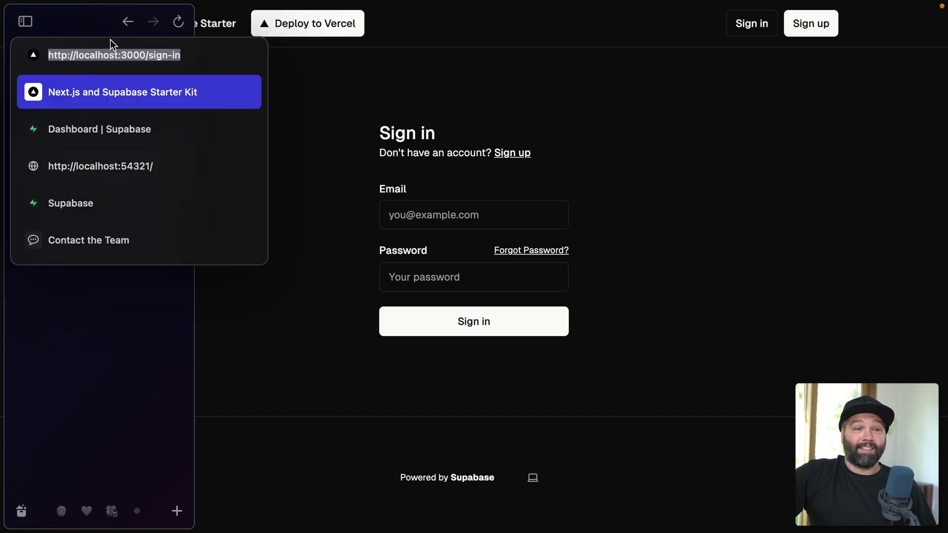
key(Escape)
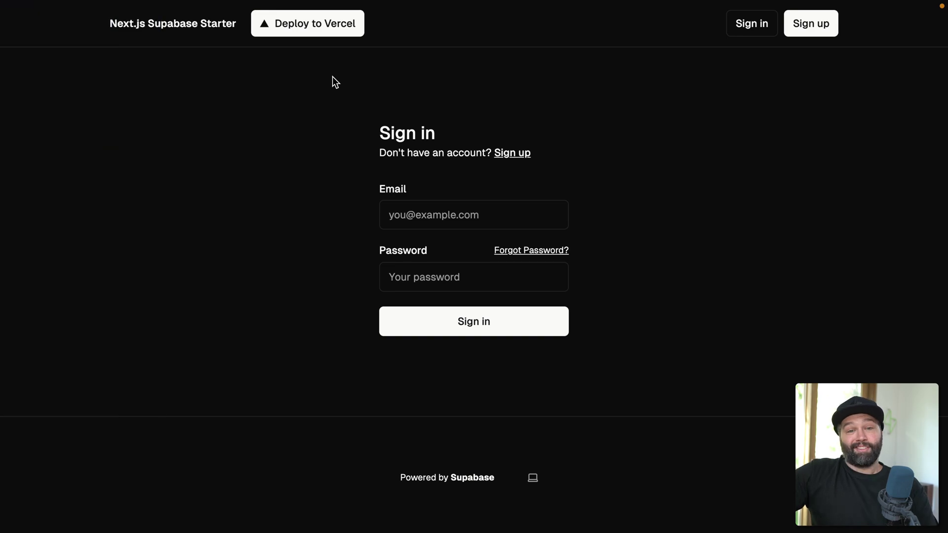
Sign in with the saved test account and load /notes, which shows the three notes
click(426, 214)
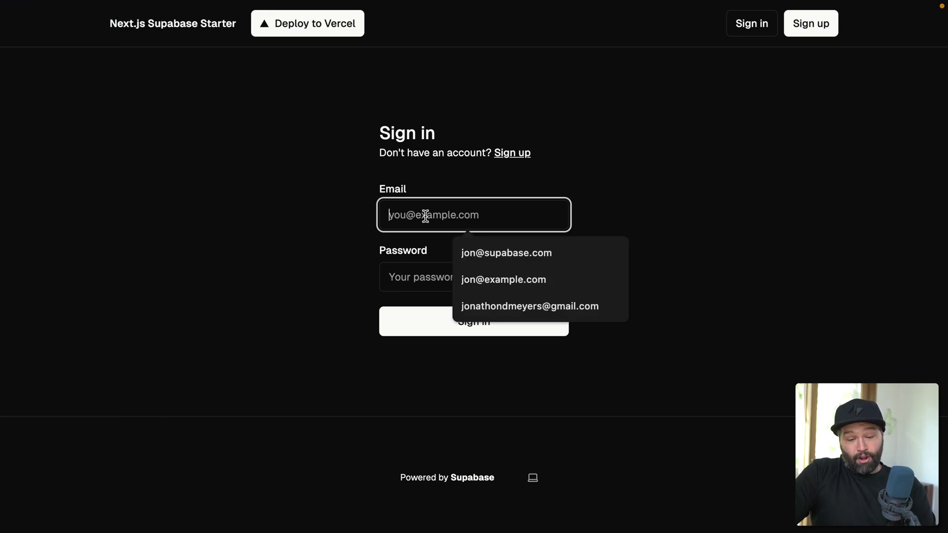
key(Escape)
key(Tab)
key(Tab)
text(passw)
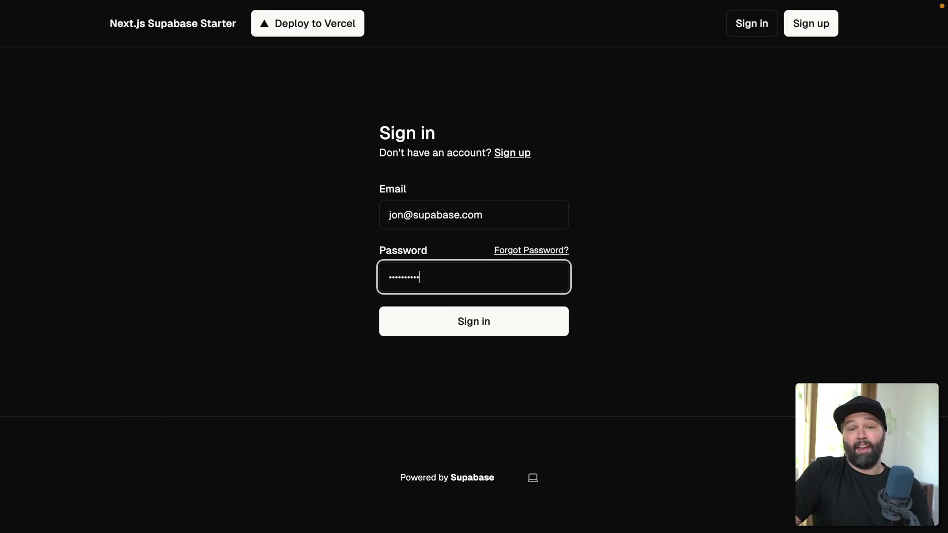
text(ord123)
click(426, 327)
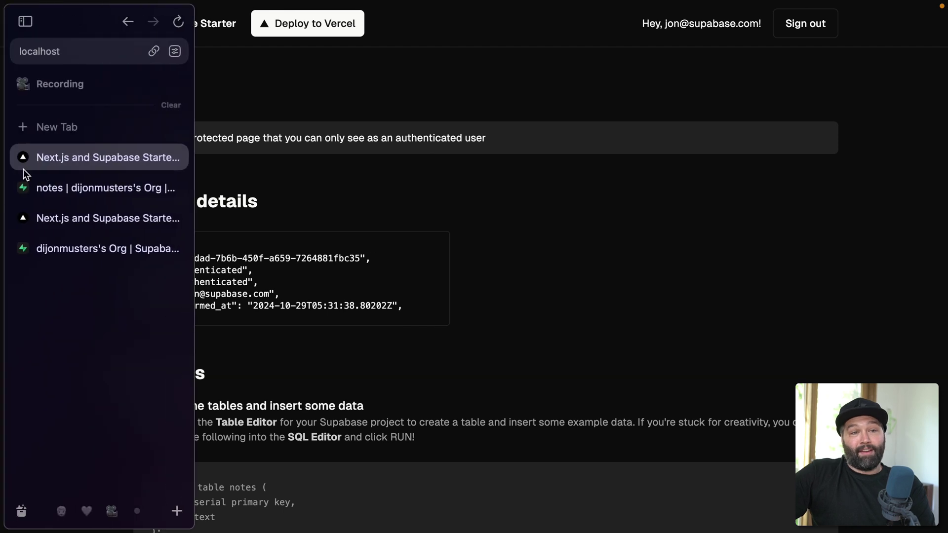
click(95, 53)
text(notes)
key(Return)
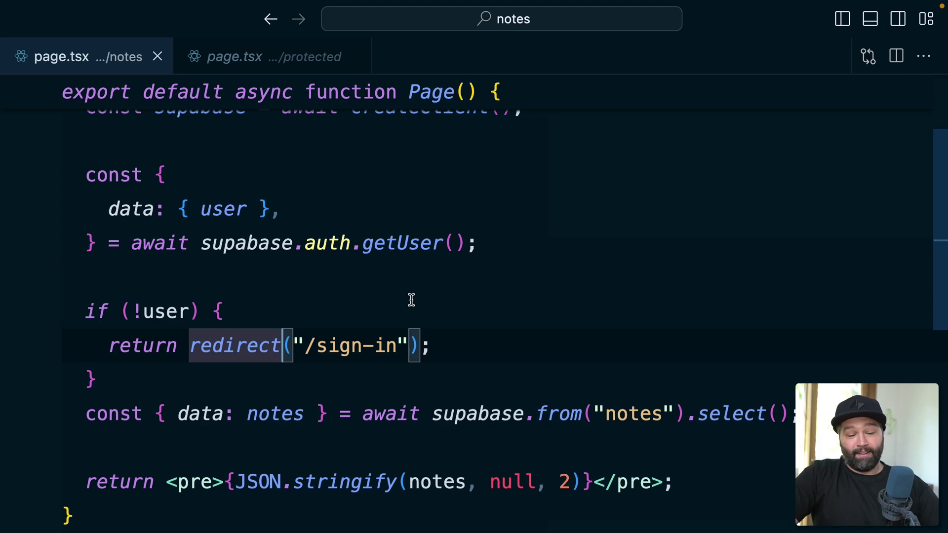
Open middleware.ts and highlight its updateSession call from utils/supabase
key(ctrl+b)
scroll(665, 345, down, 5)
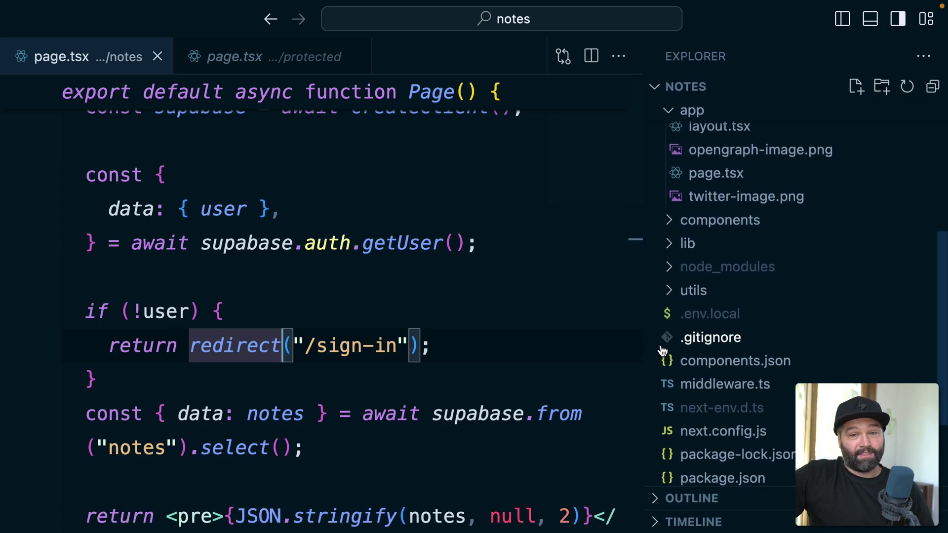
click(669, 293)
click(678, 314)
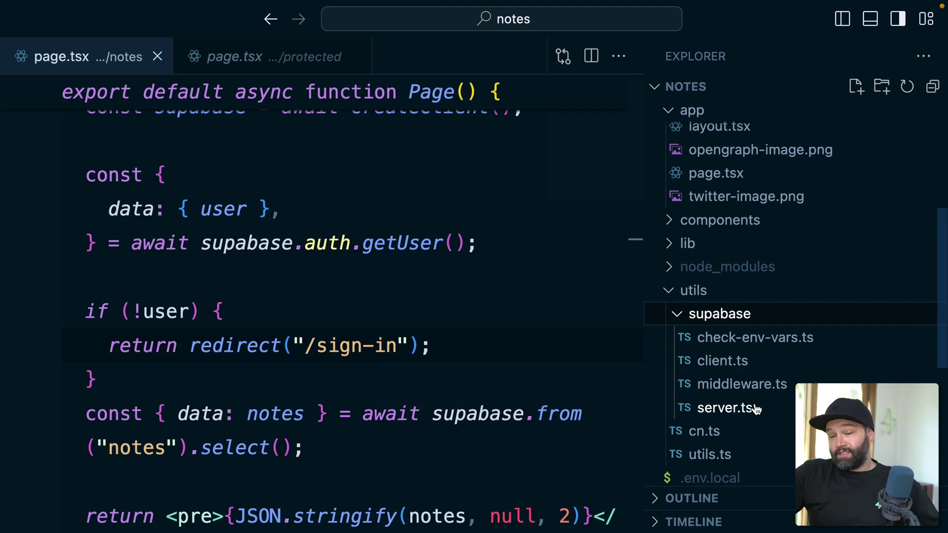
scroll(756, 409, down, 5)
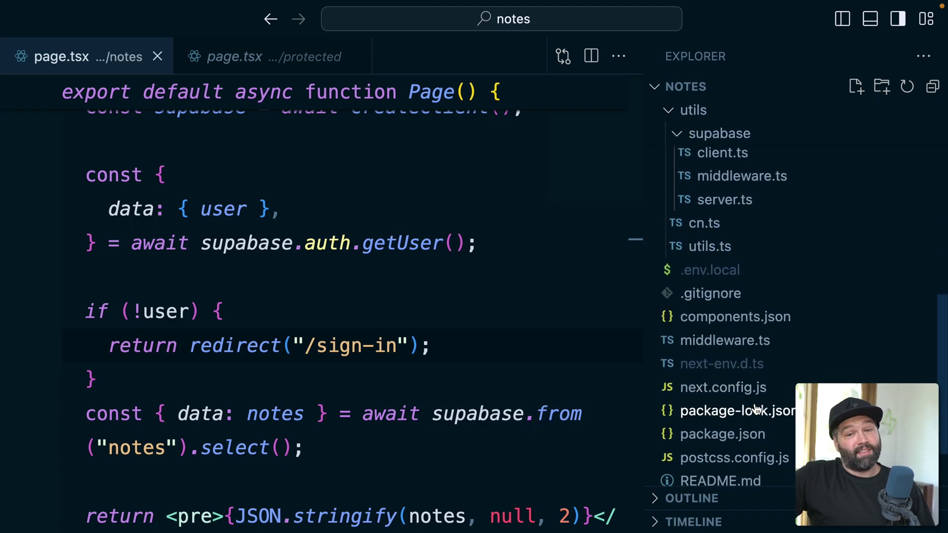
click(739, 350)
double_click(358, 304)
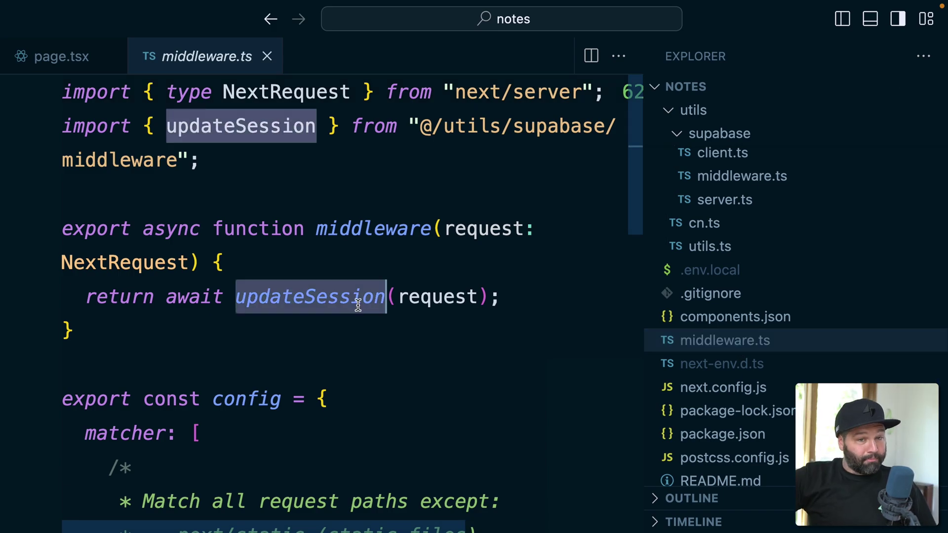
scroll(688, 311, up, 2)
scroll(688, 302, up, 5)
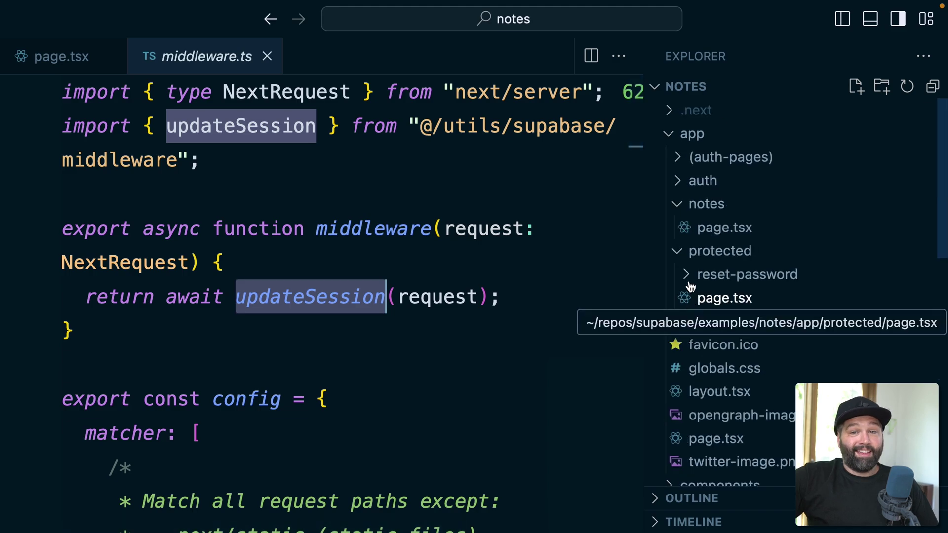
Expand app/auth/callback and open its route.ts file
click(679, 183)
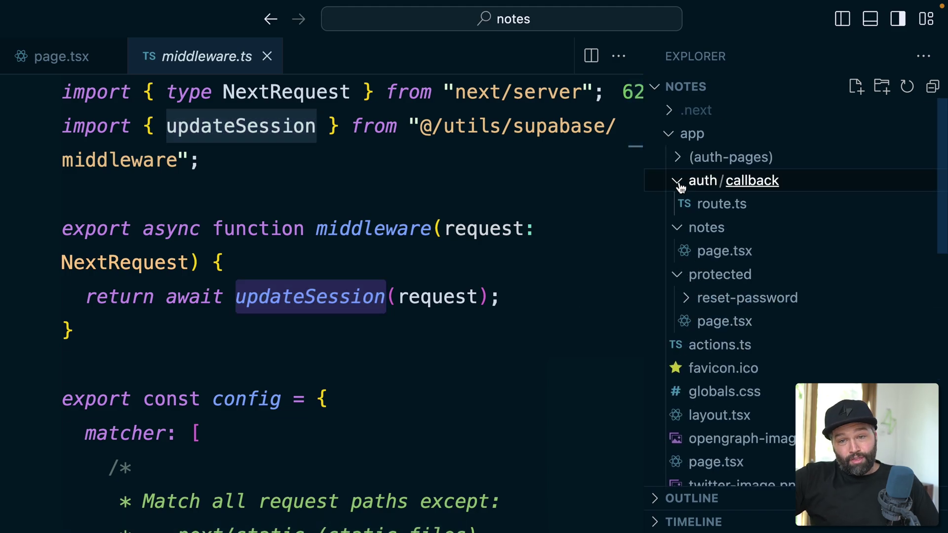
double_click(731, 204)
scroll(539, 328, down, 2)
scroll(522, 337, down, 3)
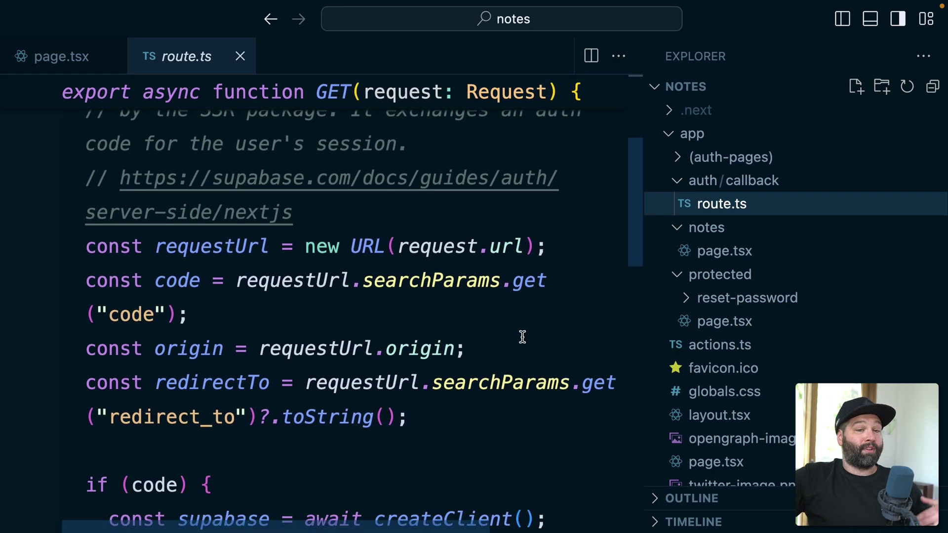
scroll(523, 337, down, 3)
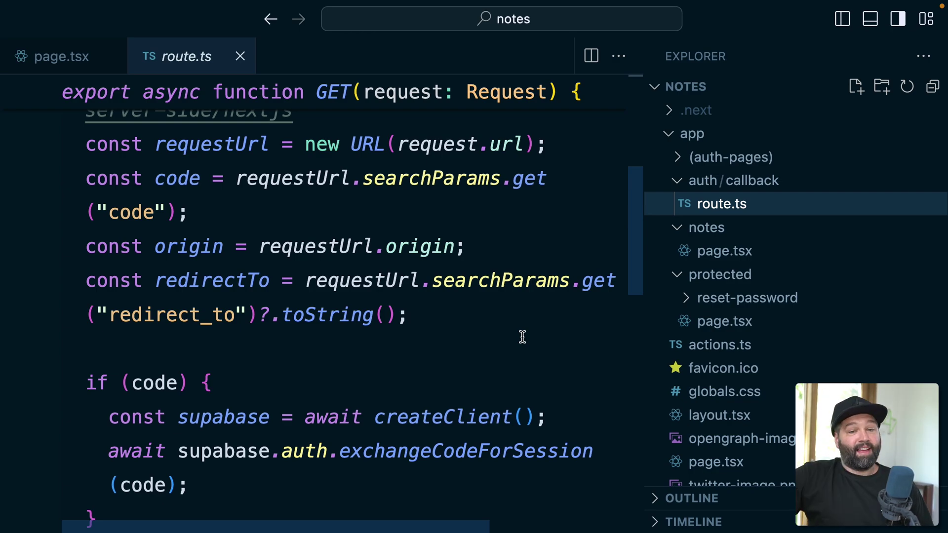
scroll(522, 337, down, 3)
scroll(514, 328, down, 1)
Highlight exchangeCodeForSession in the callback route before its redirect to /protected
double_click(504, 311)
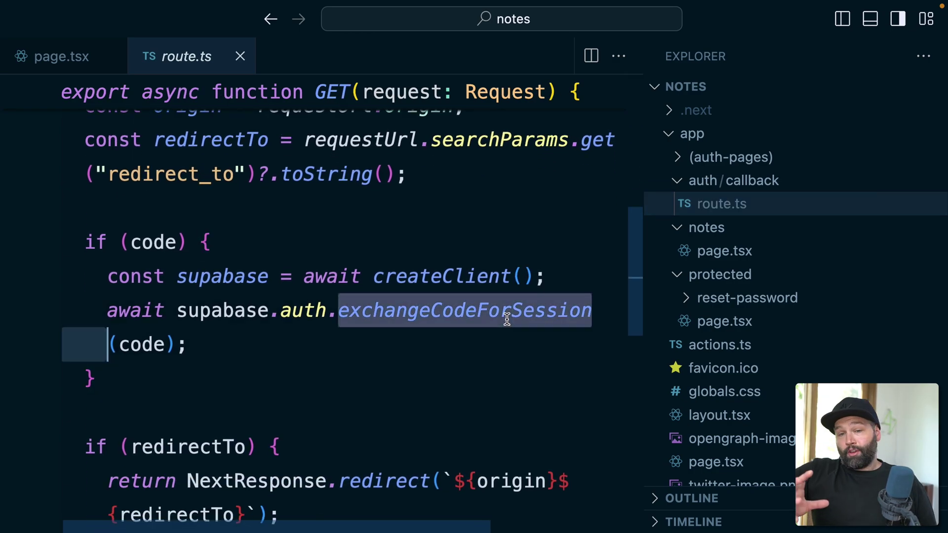
scroll(507, 319, down, 1)
scroll(508, 319, down, 5)
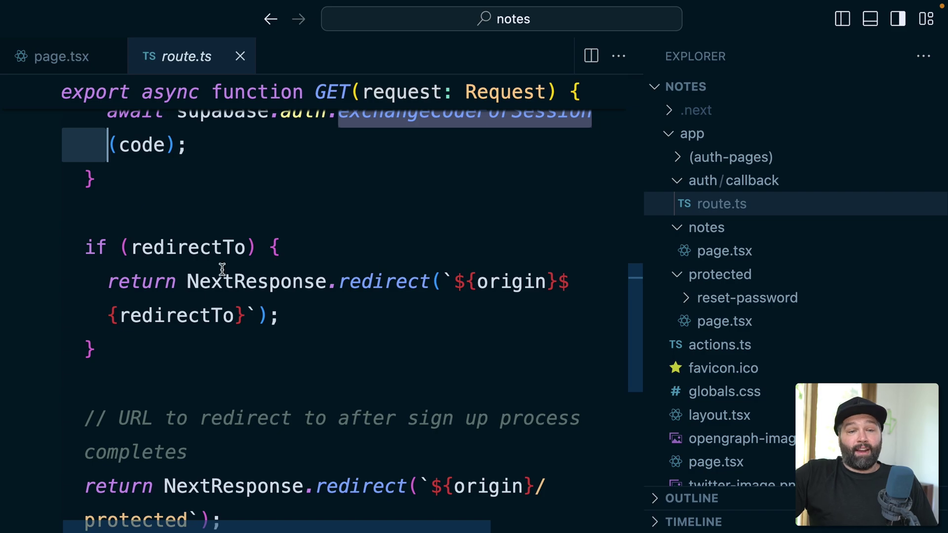
scroll(227, 318, down, 2)
scroll(227, 318, down, 3)
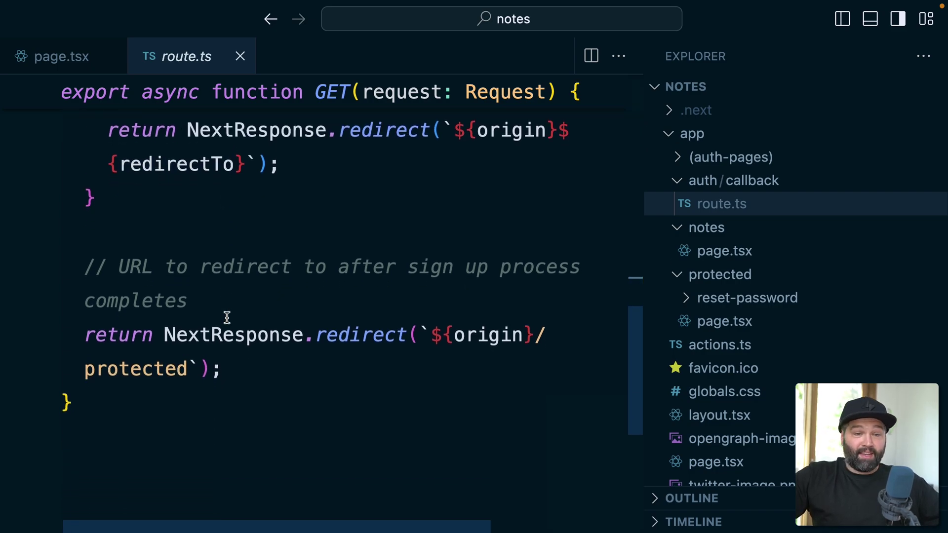
scroll(482, 280, down, 1)
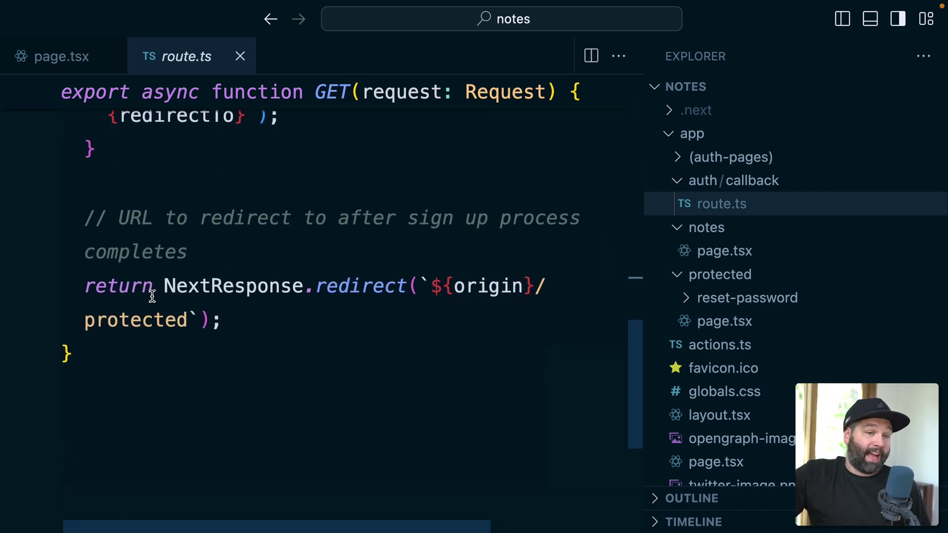